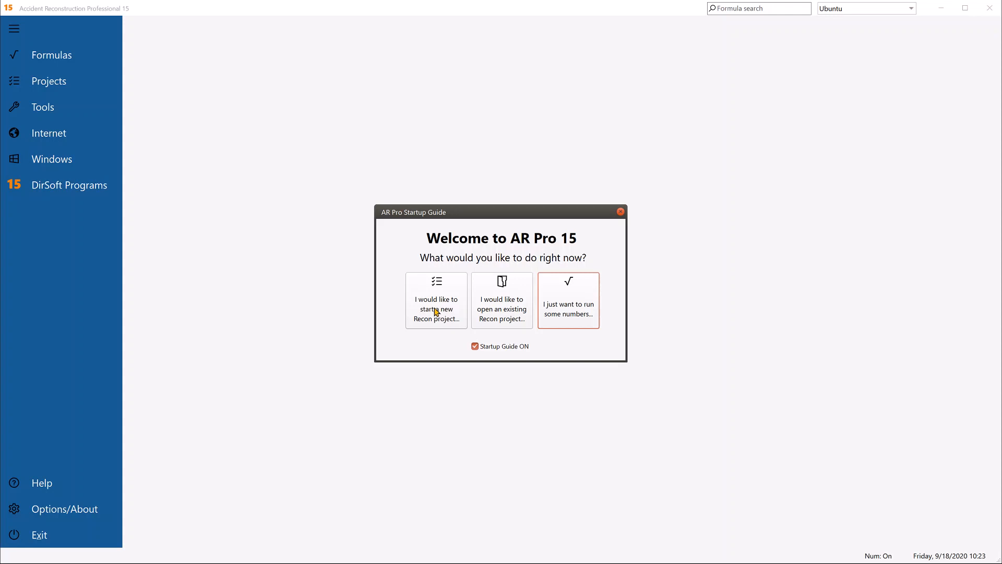
Step: Start a new reconstruction project, name it "Project Mgr Video" and save it
{"action": "left_click", "coordinate": [436, 312]}
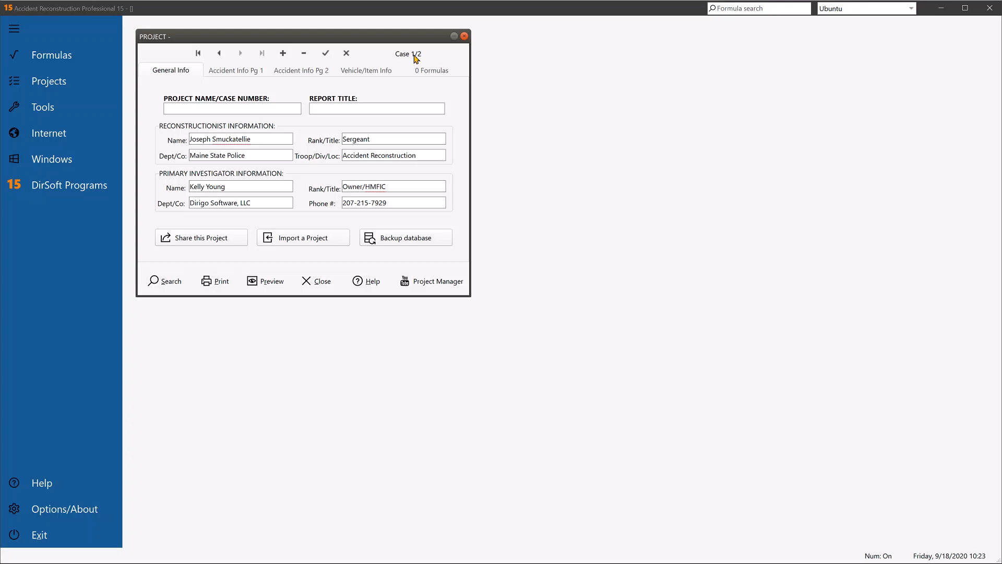
{"action": "left_click", "coordinate": [282, 104]}
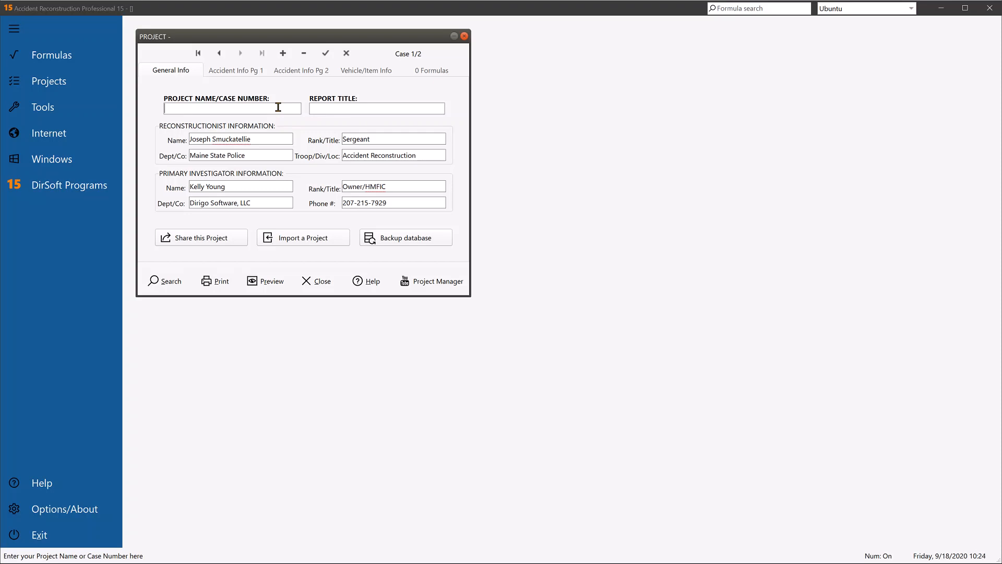
{"action": "type", "text": "Project "}
{"action": "type", "text": "Video"}
{"action": "key", "text": "BackSpace"}
{"action": "key", "text": "BackSpace"}
{"action": "key", "text": "BackSpace"}
{"action": "key", "text": "BackSpace"}
{"action": "type", "text": "Mgr Video"}
{"action": "left_click", "coordinate": [247, 110]}
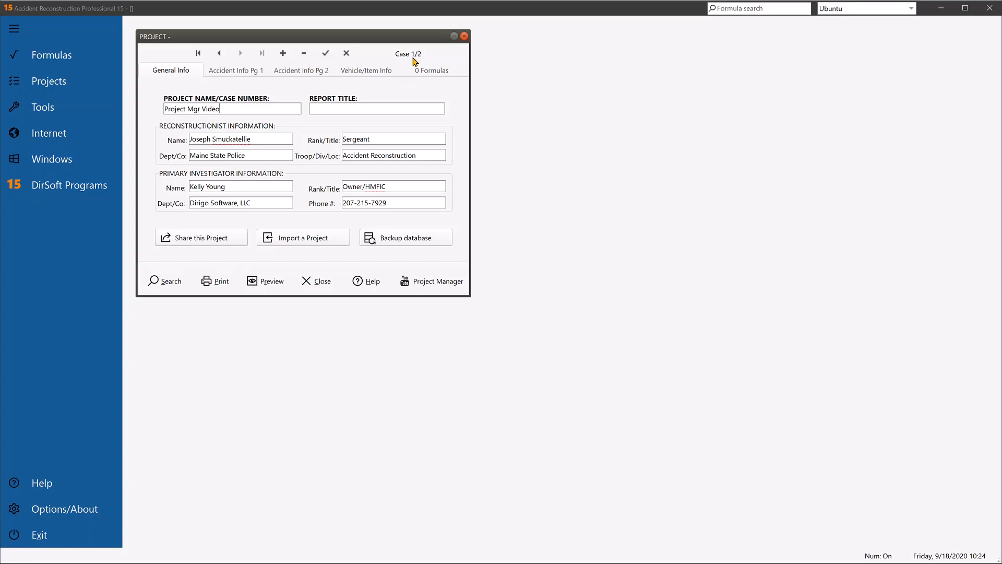
{"action": "left_click", "coordinate": [327, 55]}
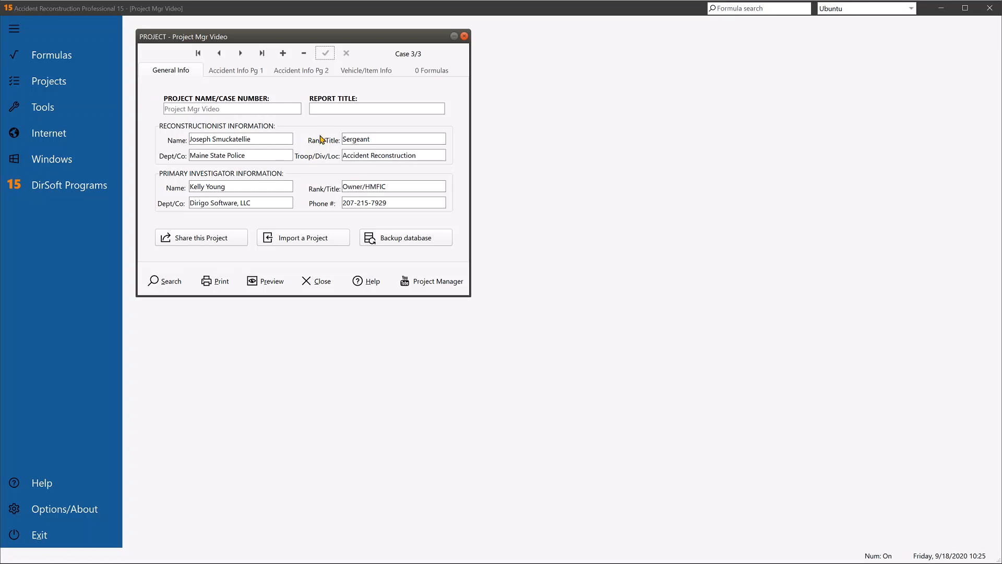
Step: Examine the new project's accident, vehicle/item and formula pages, and the sample case's formula list and general information for comparison
{"action": "left_click", "coordinate": [222, 71]}
{"action": "left_click", "coordinate": [284, 73]}
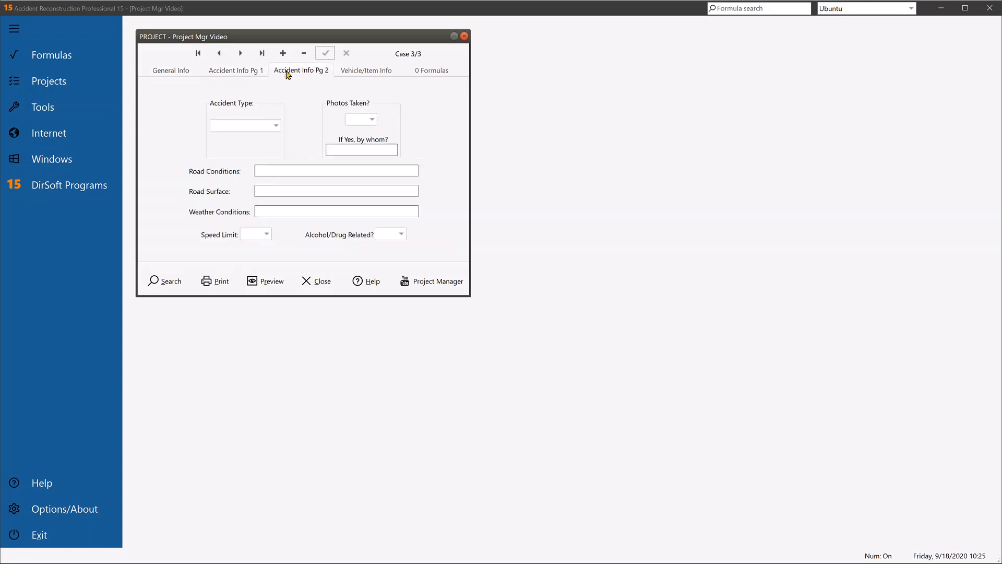
{"action": "left_click", "coordinate": [344, 74]}
{"action": "left_click", "coordinate": [426, 73]}
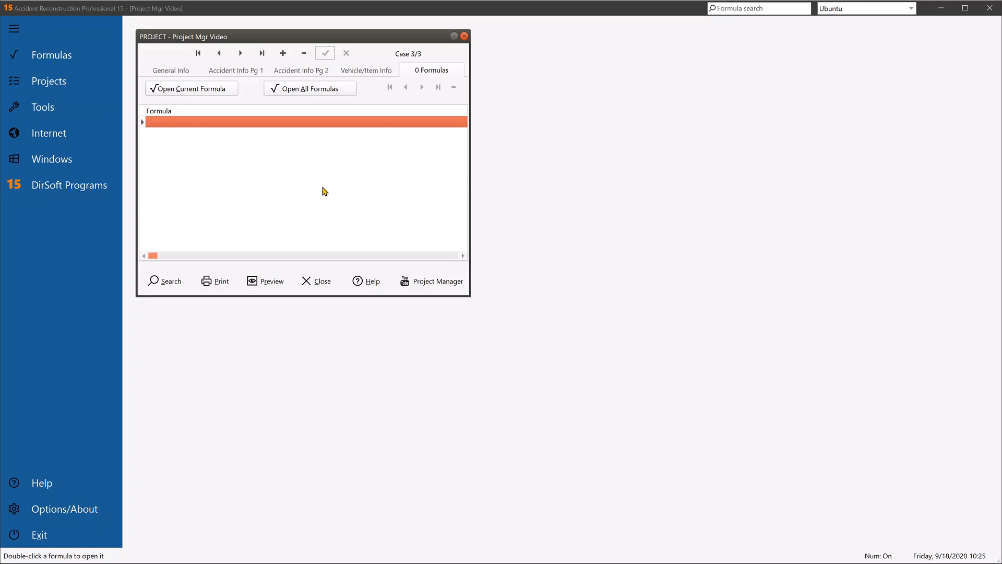
{"action": "left_click", "coordinate": [198, 54]}
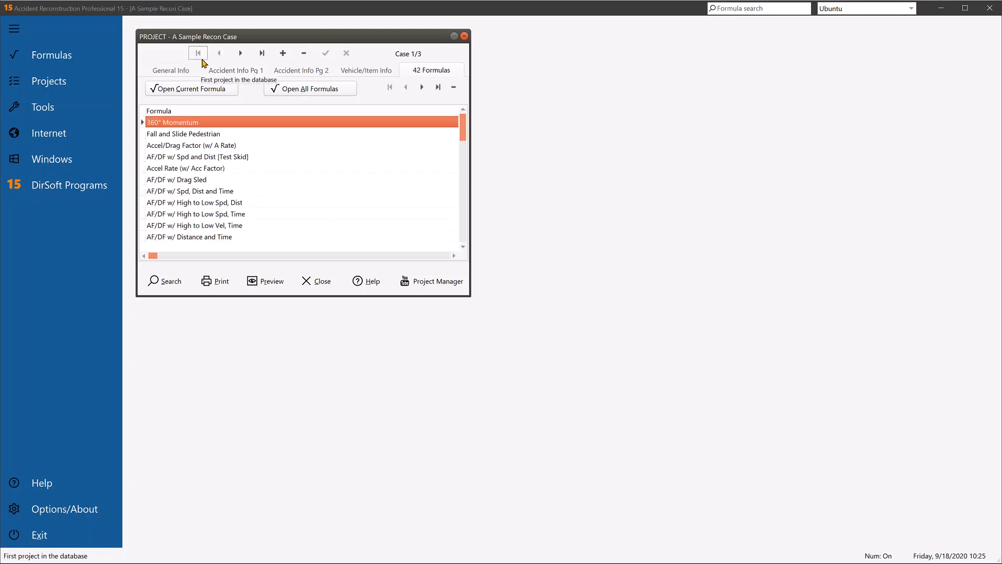
{"action": "left_click", "coordinate": [186, 75]}
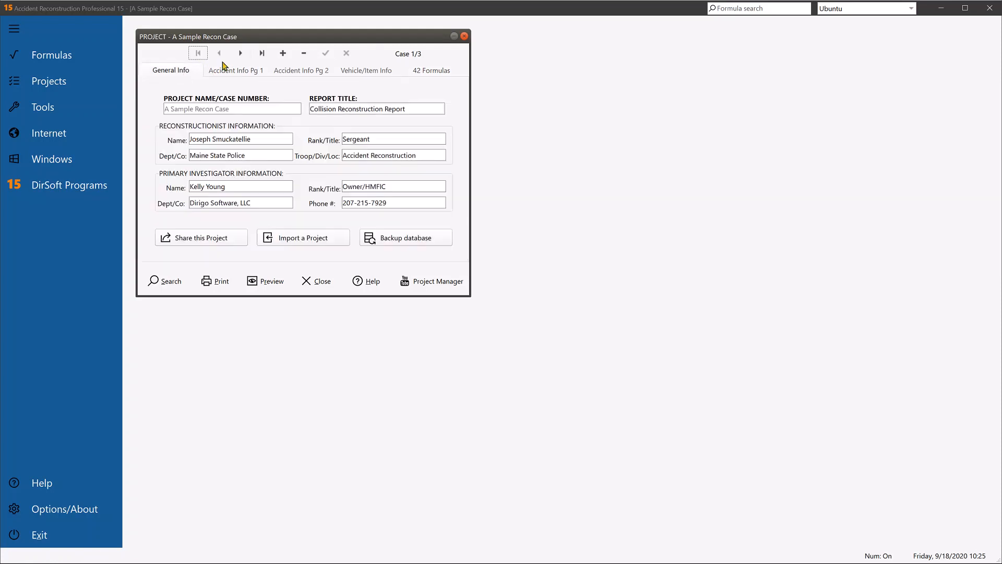
{"action": "left_click", "coordinate": [262, 53]}
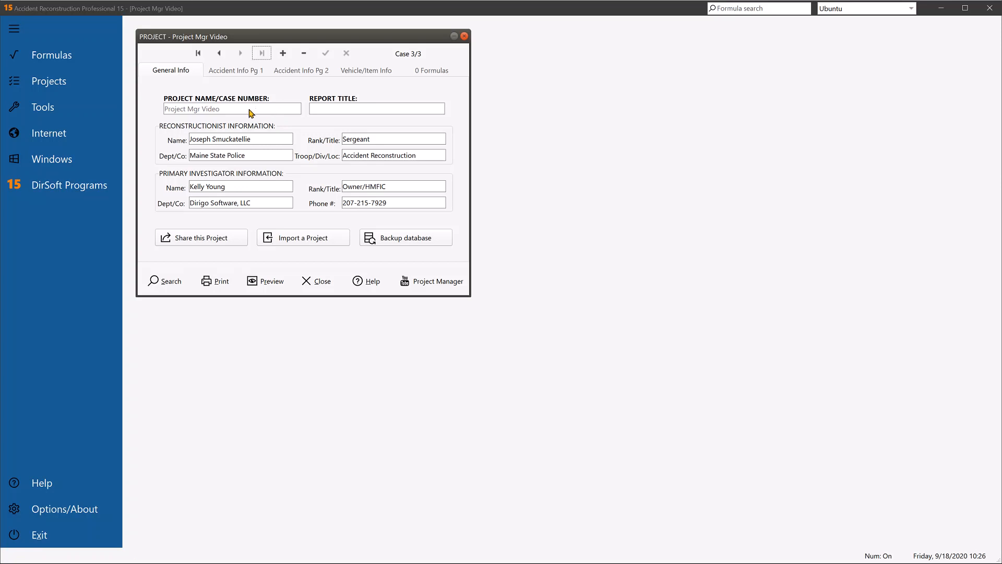
{"action": "left_click", "coordinate": [250, 77]}
{"action": "left_click", "coordinate": [282, 76]}
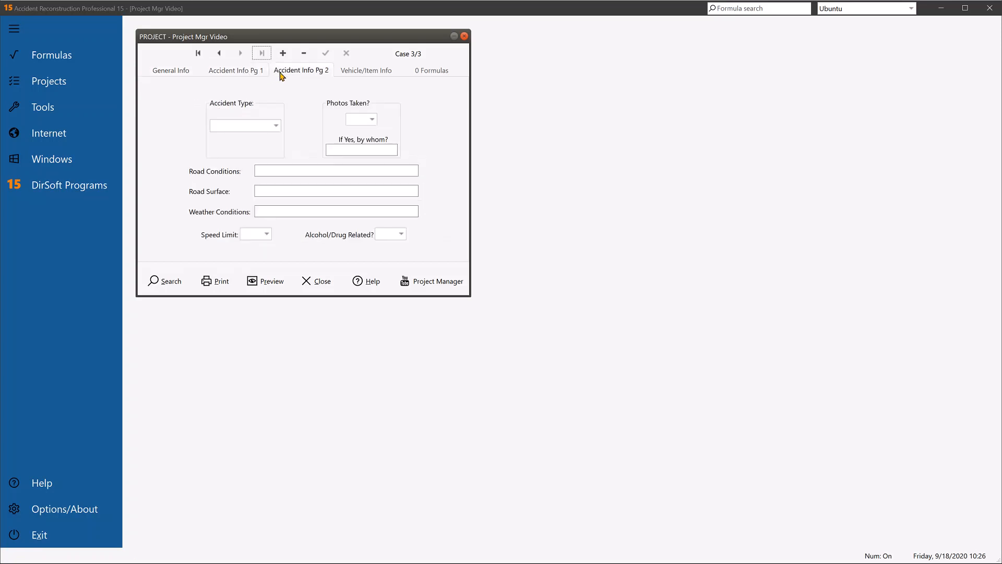
{"action": "left_click", "coordinate": [350, 71]}
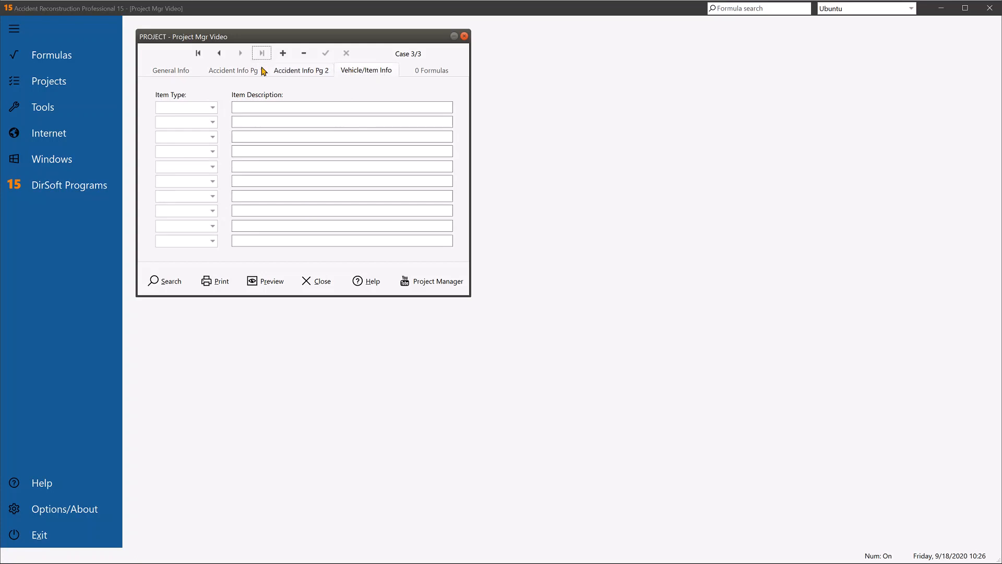
{"action": "left_click", "coordinate": [183, 73]}
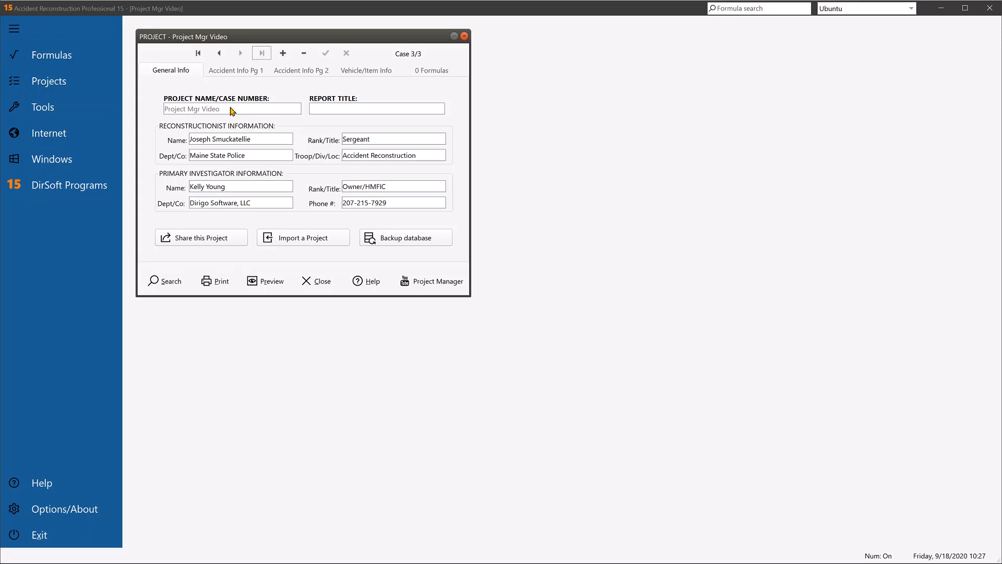
Step: Open the Minimum Speed (Slide to Stop) formula beside the project window and set the skid distance to 99
{"action": "right_click", "coordinate": [530, 93]}
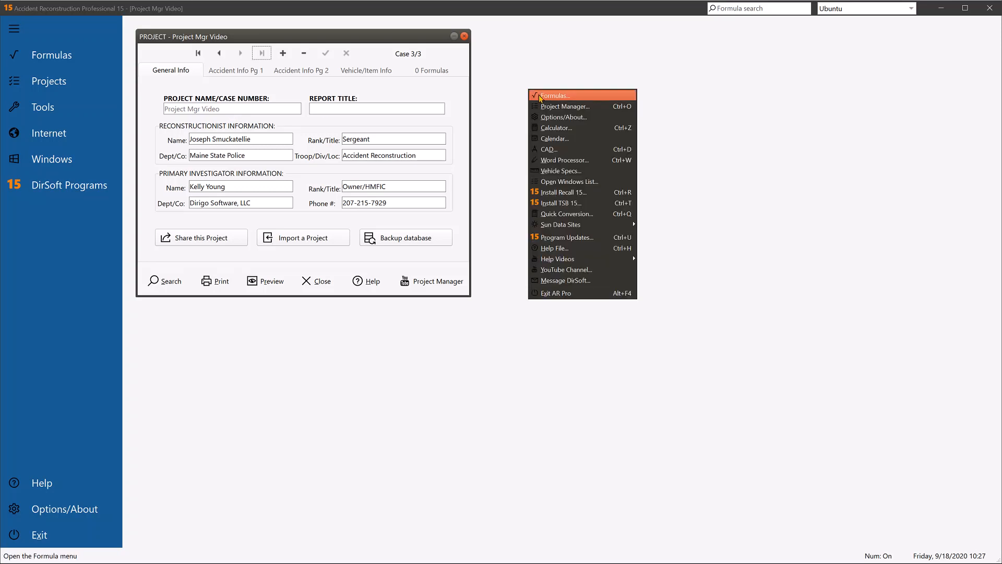
{"action": "mouse_move", "coordinate": [564, 99]}
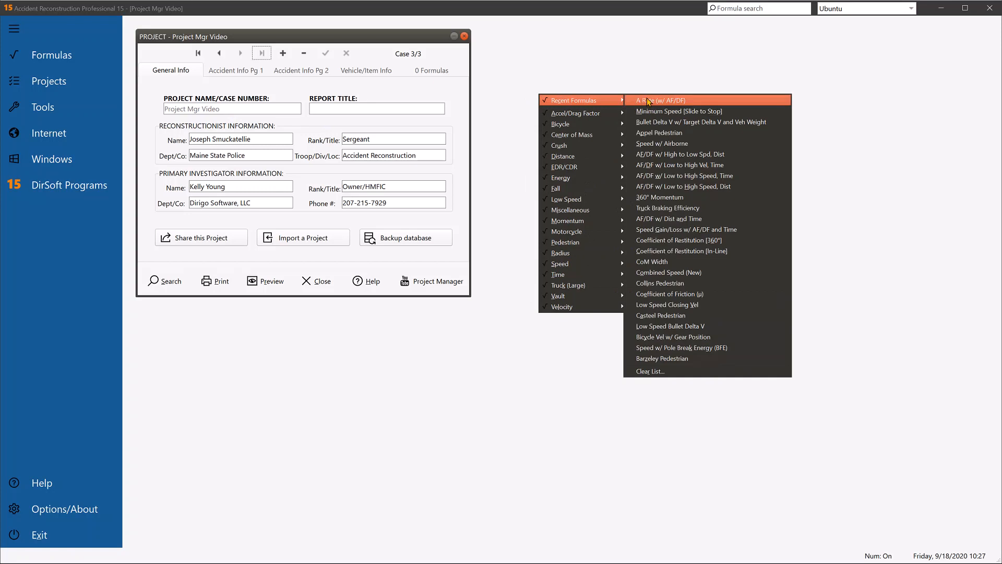
{"action": "left_click", "coordinate": [672, 112]}
{"action": "left_click_drag", "start_coordinate": [360, 64], "coordinate": [720, 51]}
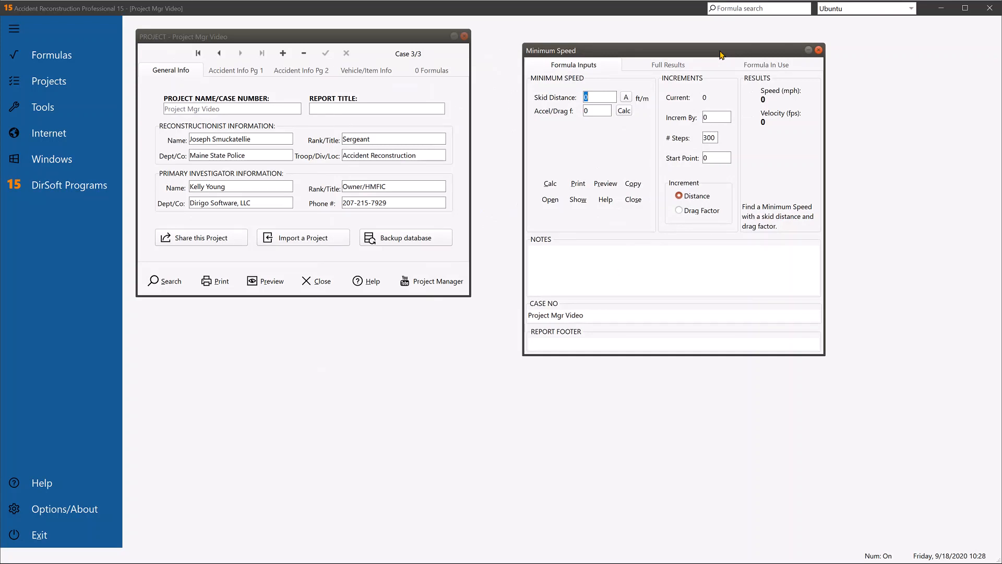
{"action": "type", "text": "99"}
Step: Inspect the average skid distance calculator and the formula choices of the coefficient of friction calculator, closing both
{"action": "left_click", "coordinate": [626, 97]}
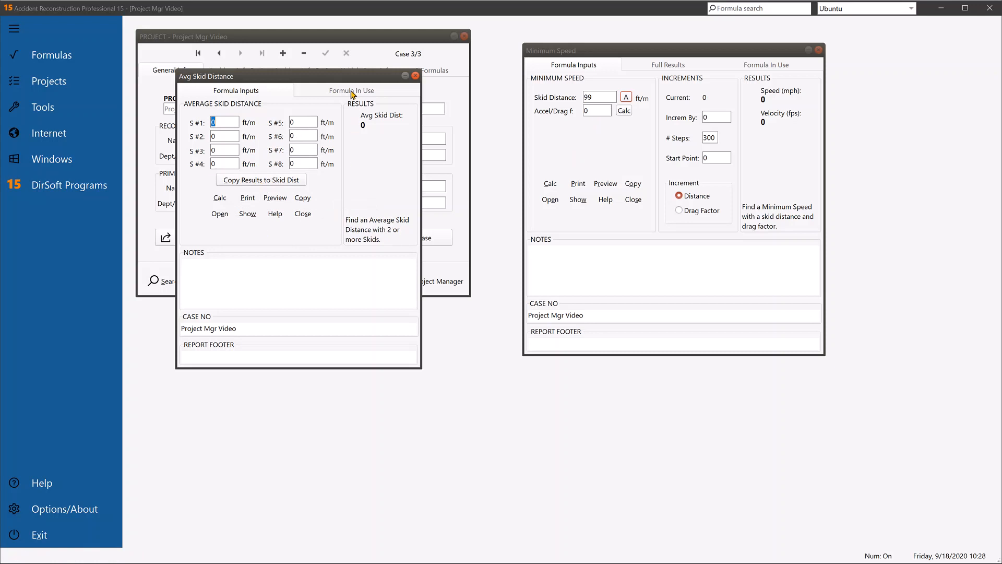
{"action": "left_click", "coordinate": [303, 213]}
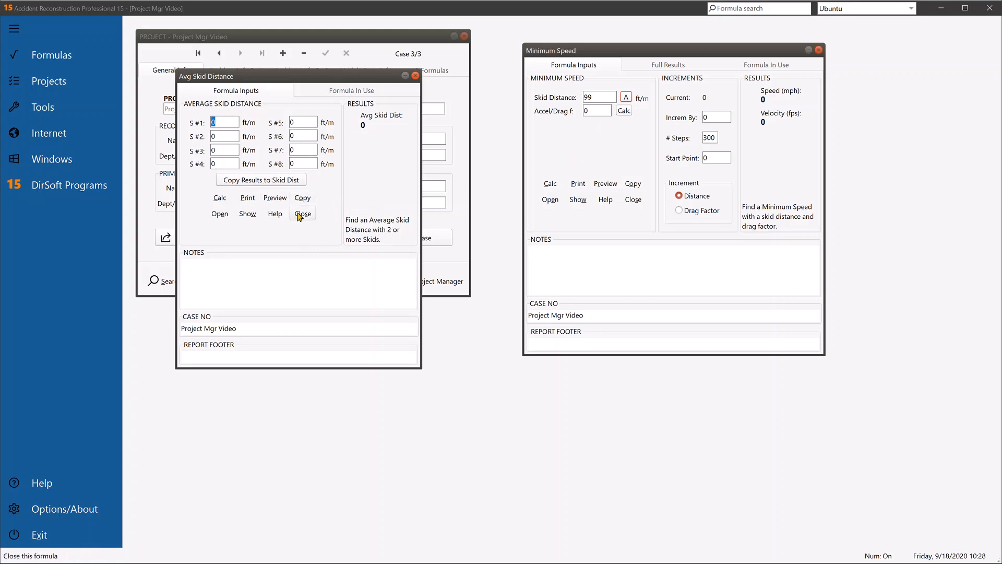
{"action": "left_click", "coordinate": [625, 111]}
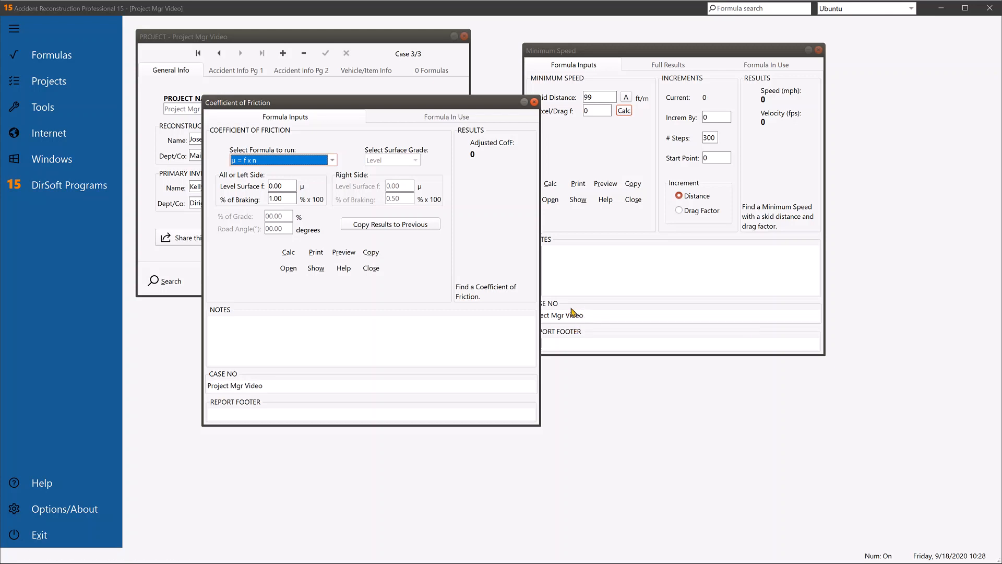
{"action": "left_click", "coordinate": [333, 162]}
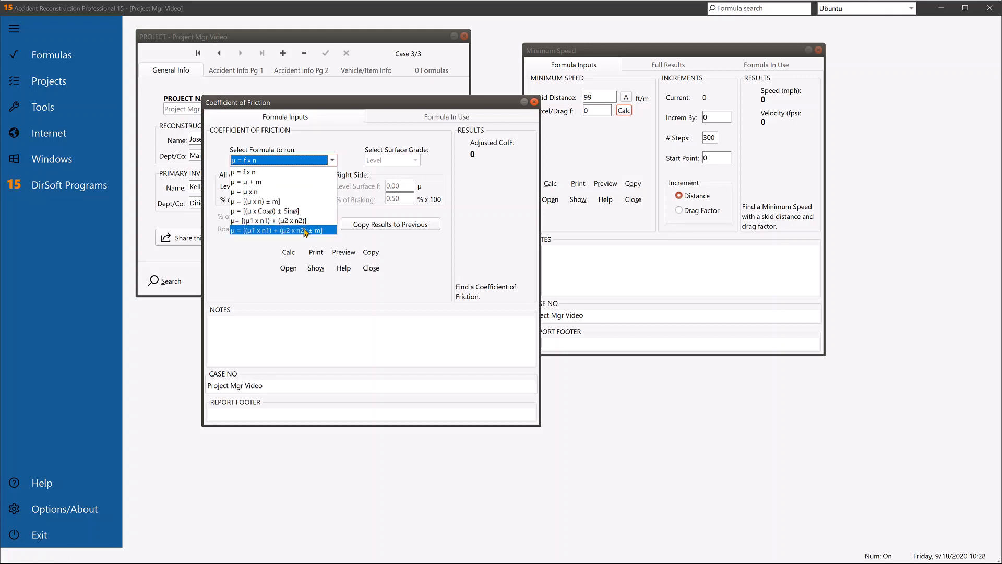
{"action": "left_click", "coordinate": [332, 163]}
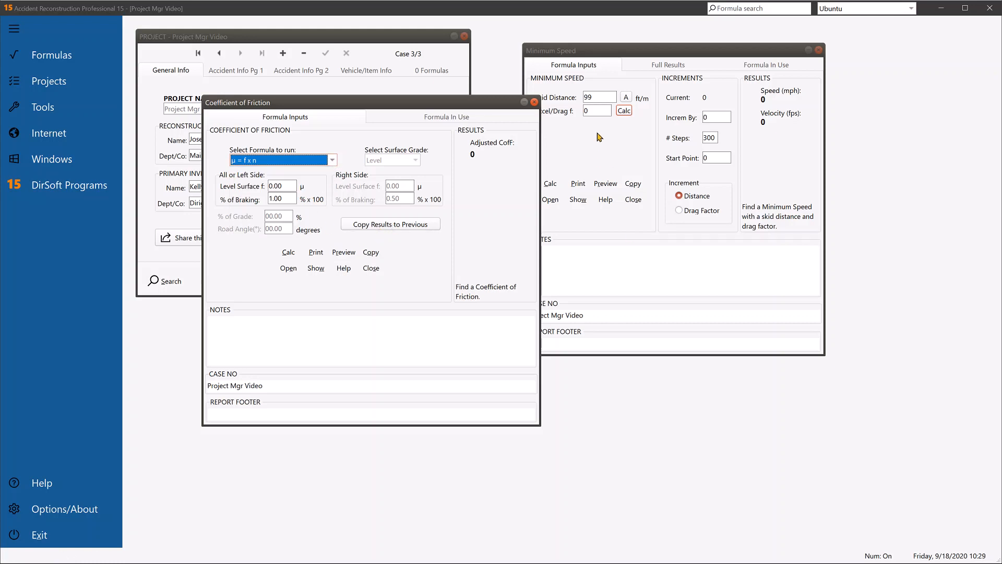
{"action": "left_click", "coordinate": [372, 268]}
Step: Set the acceleration/drag factor to 0.45 and calculate the minimum speed
{"action": "left_click", "coordinate": [585, 110]}
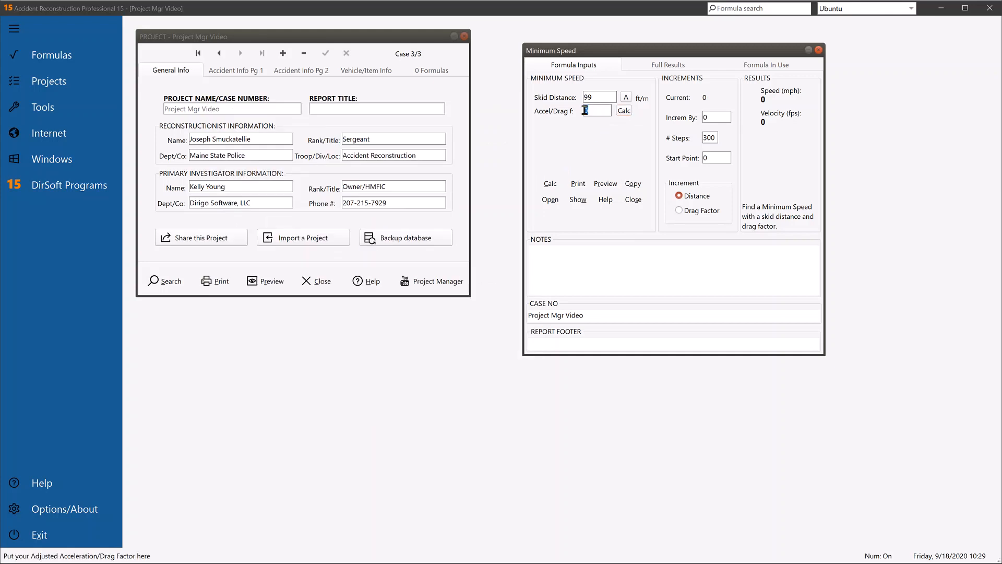
{"action": "type", "text": "0.45"}
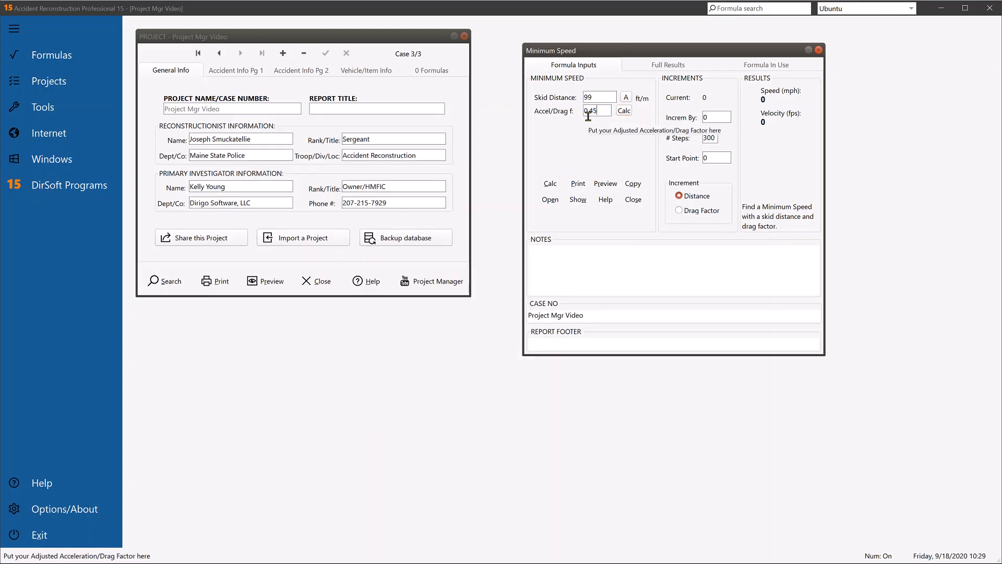
{"action": "left_click", "coordinate": [550, 182]}
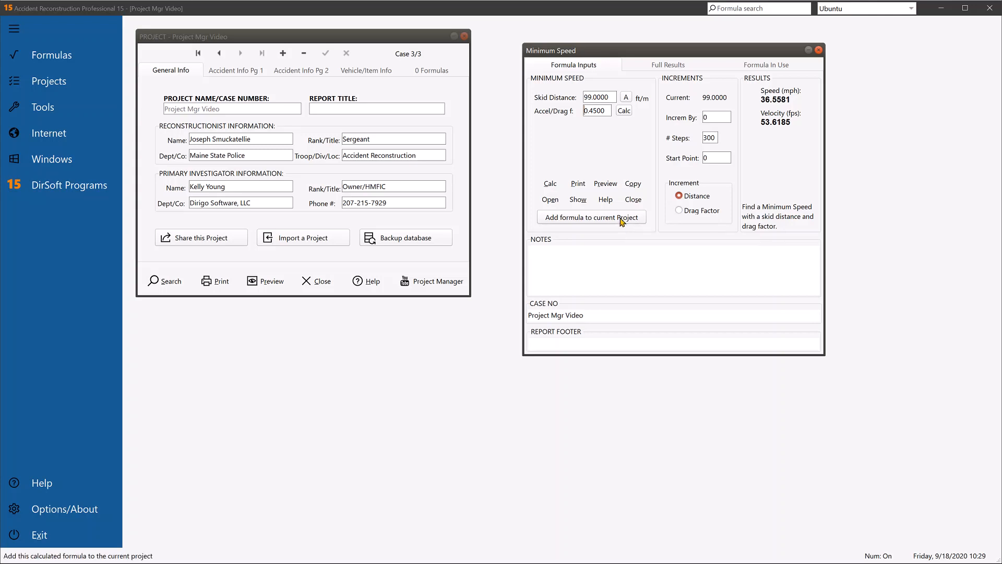
Step: Calculate incremental skid distance results in 30 steps of 0.1 from a start point of 97.5
{"action": "left_click", "coordinate": [705, 116]}
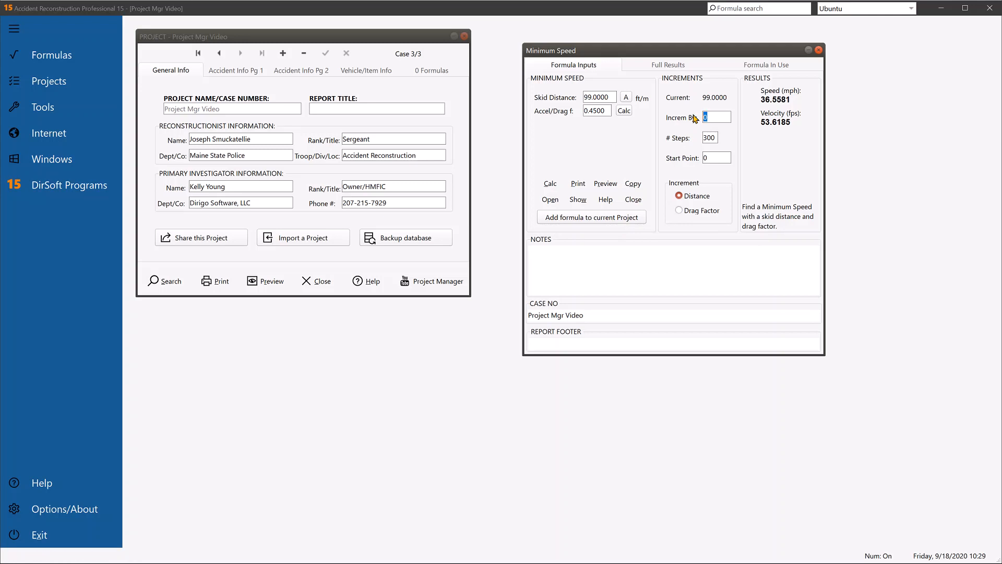
{"action": "type", "text": "0.1"}
{"action": "key", "text": "Tab"}
{"action": "type", "text": "3"}
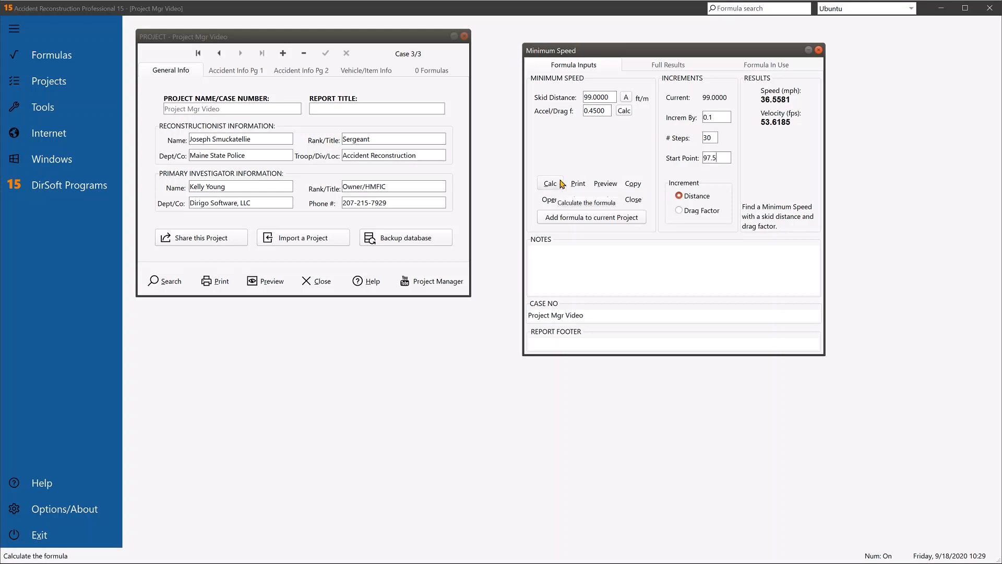
Step: Review the full incremental results table and the equation used for the minimum speed
{"action": "left_click", "coordinate": [659, 66]}
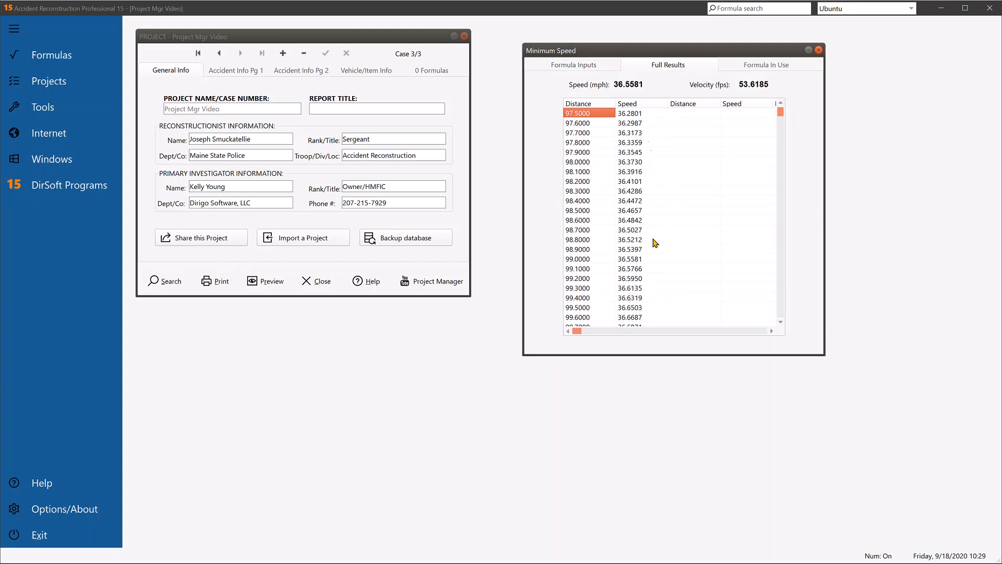
{"action": "left_click", "coordinate": [590, 66]}
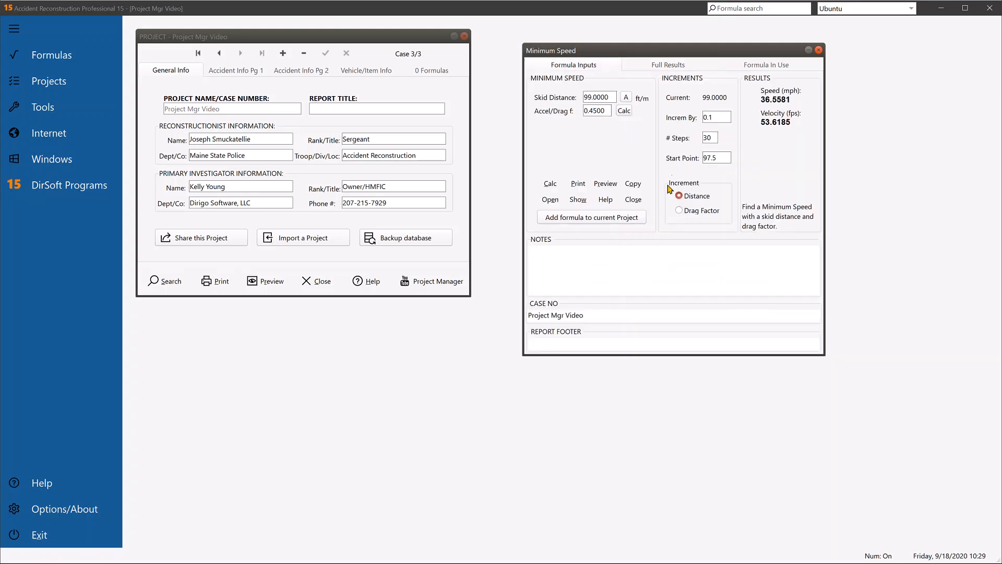
{"action": "left_click", "coordinate": [766, 67]}
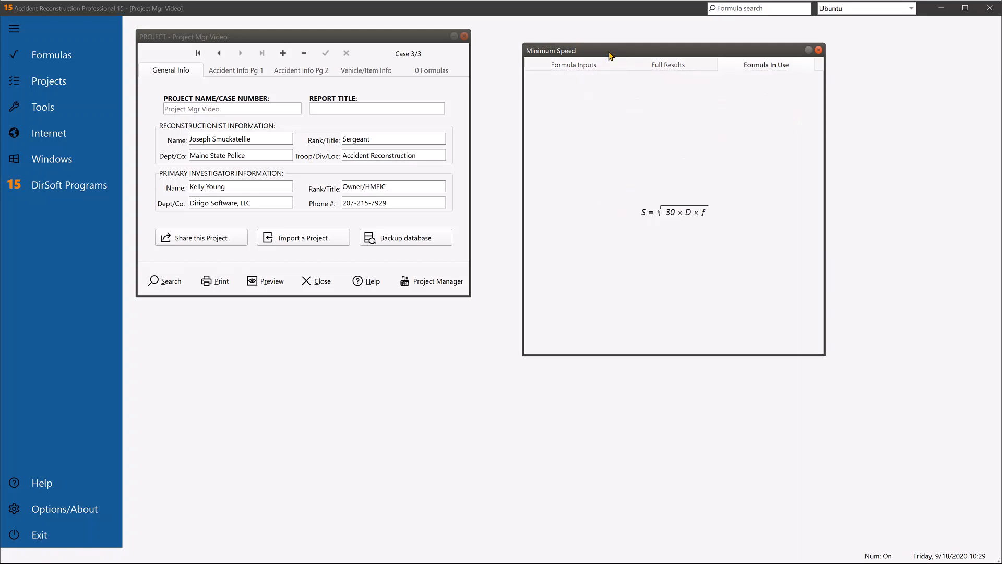
Step: Set the report footer to "Hi!" and add the calculated minimum speed formula to the current project
{"action": "left_click", "coordinate": [589, 66]}
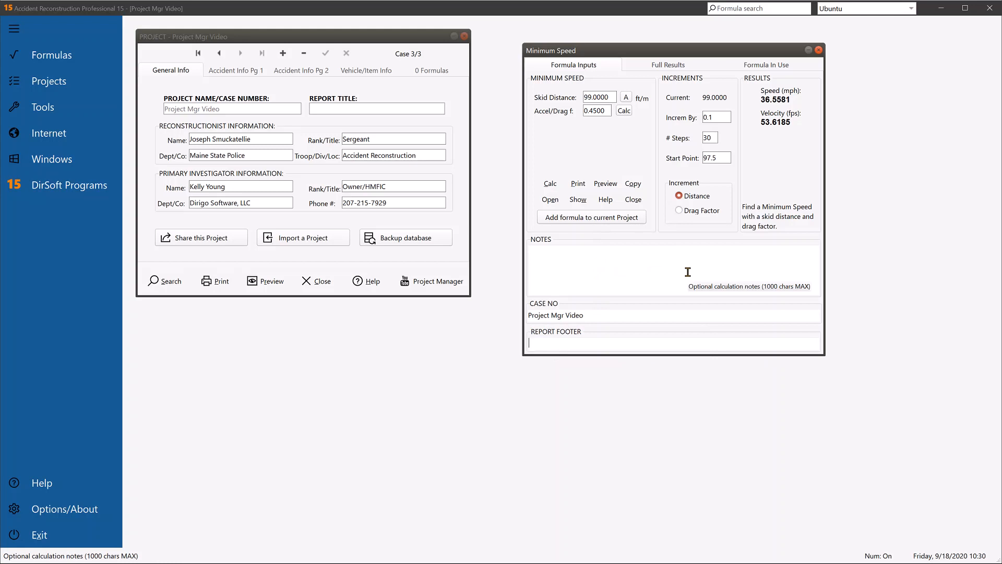
{"action": "type", "text": "Hi!"}
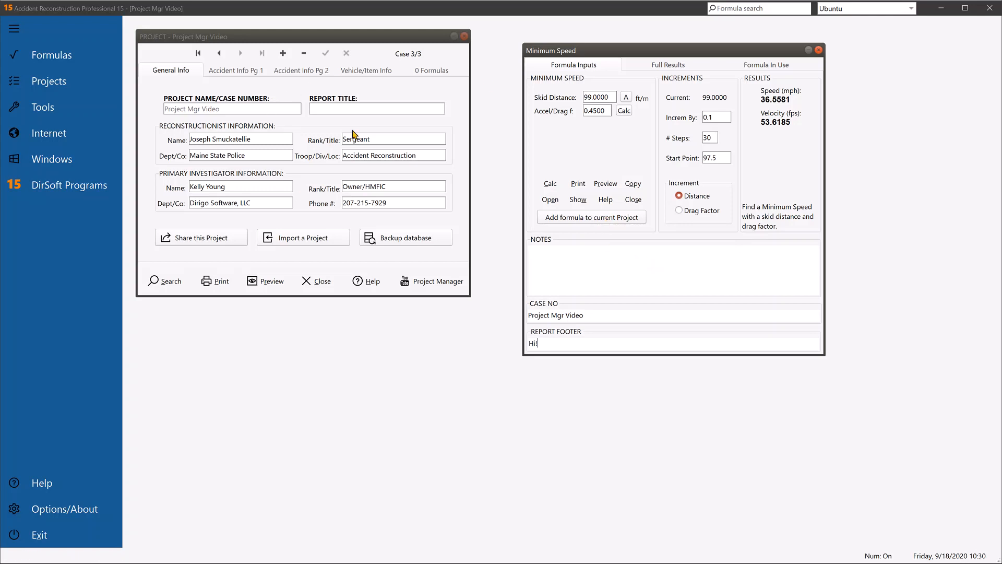
{"action": "left_click", "coordinate": [580, 218]}
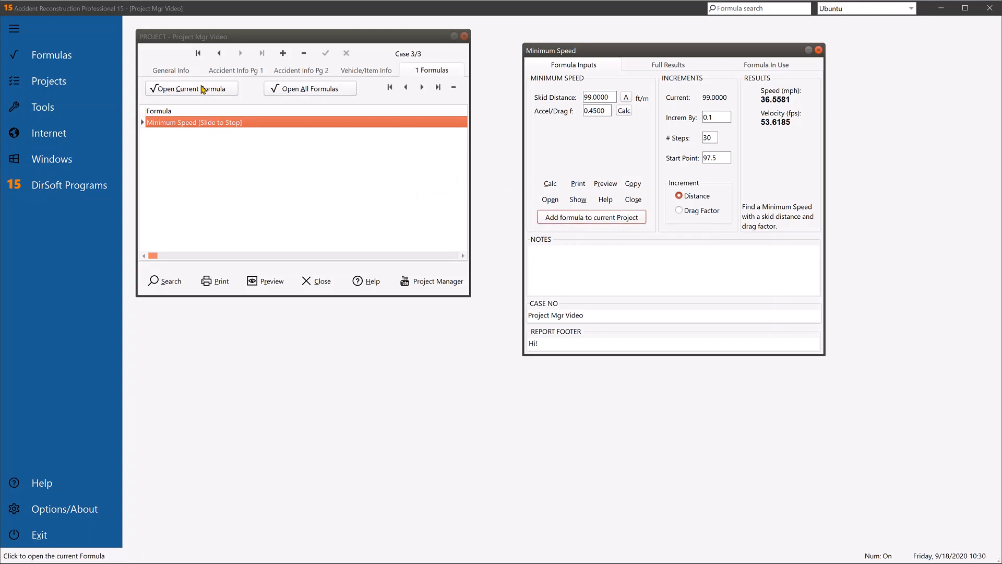
Step: Check the project's general information and formula list, and close the project while keeping the Minimum Speed formula open
{"action": "left_click", "coordinate": [182, 79]}
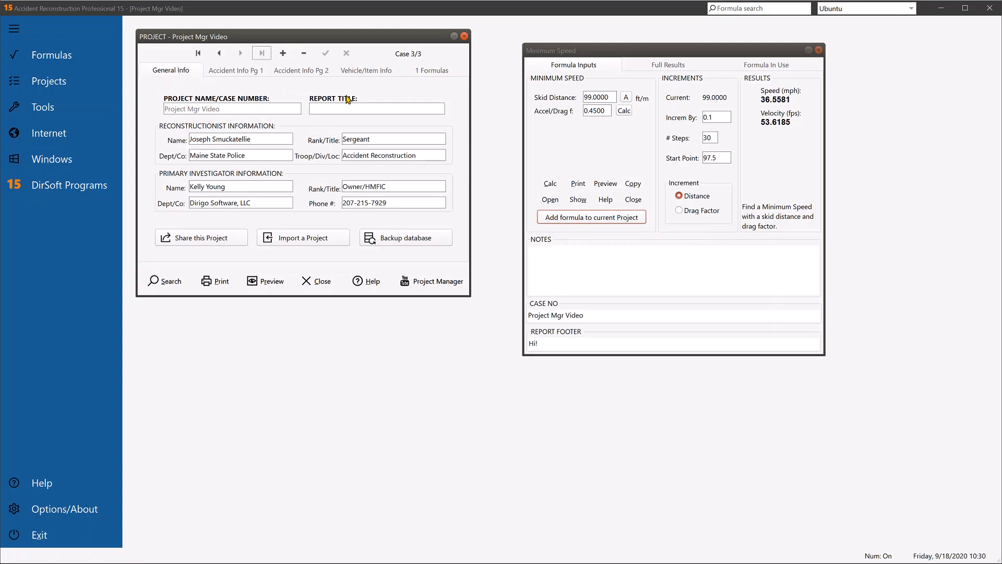
{"action": "left_click", "coordinate": [427, 72]}
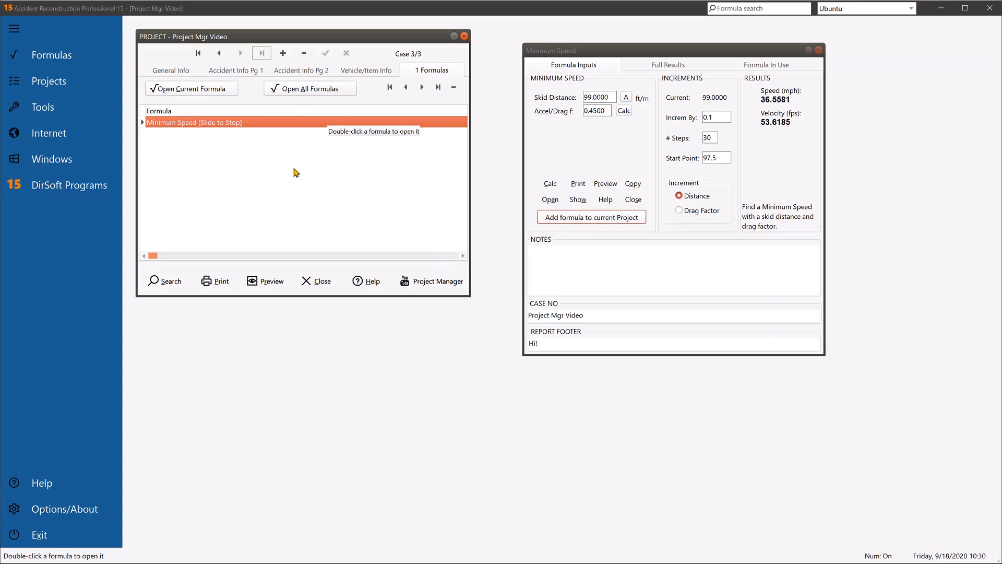
{"action": "left_click", "coordinate": [186, 74]}
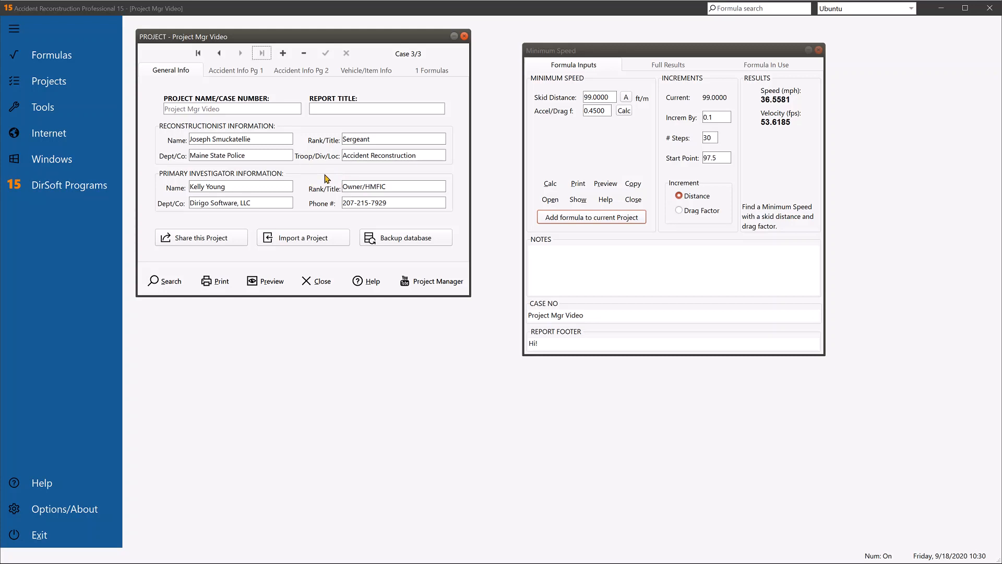
{"action": "left_click", "coordinate": [317, 282]}
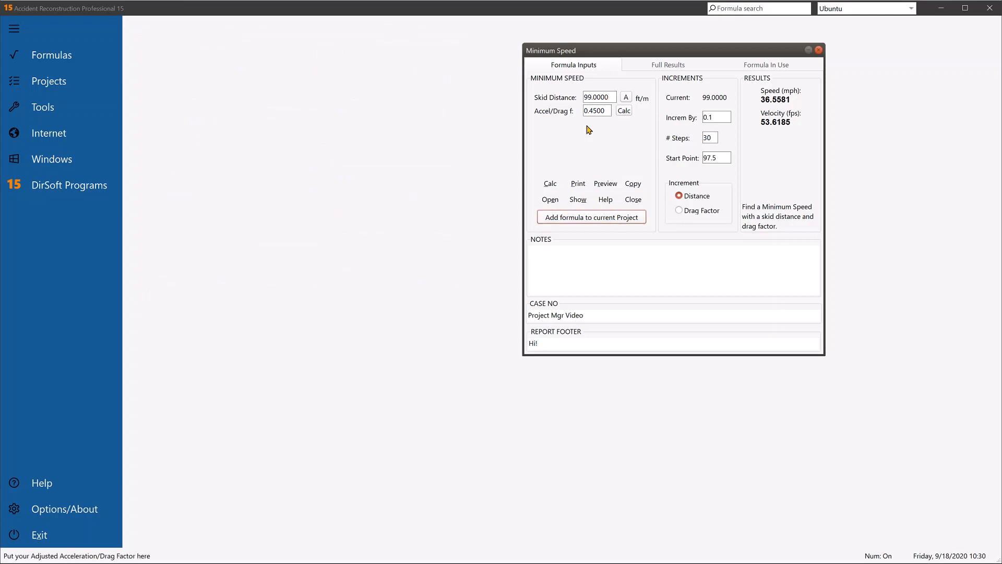
Step: Start adding the Minimum Speed formula to a project, open the Project Manager and select the Project Mgr Video case
{"action": "left_click", "coordinate": [598, 220]}
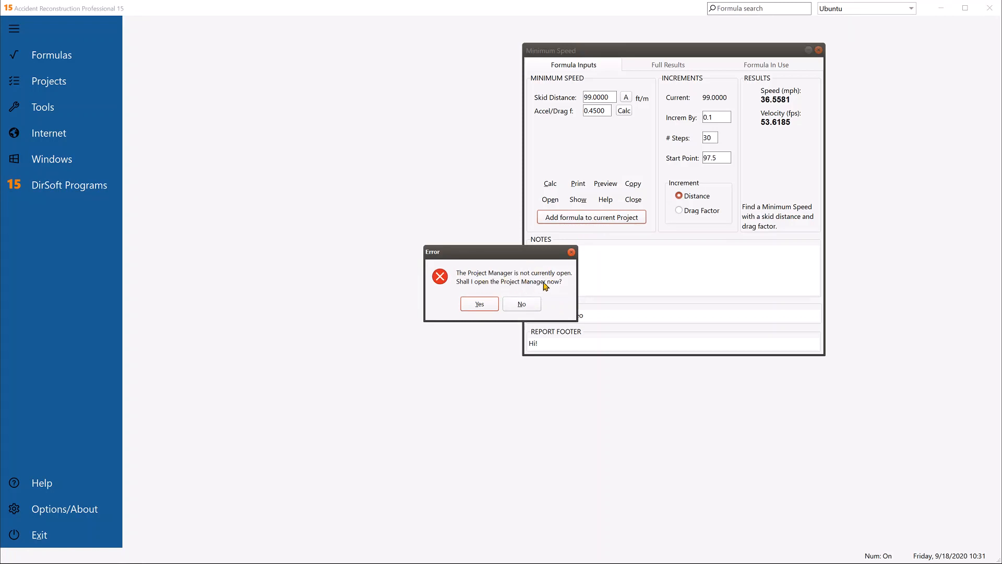
{"action": "left_click", "coordinate": [482, 305]}
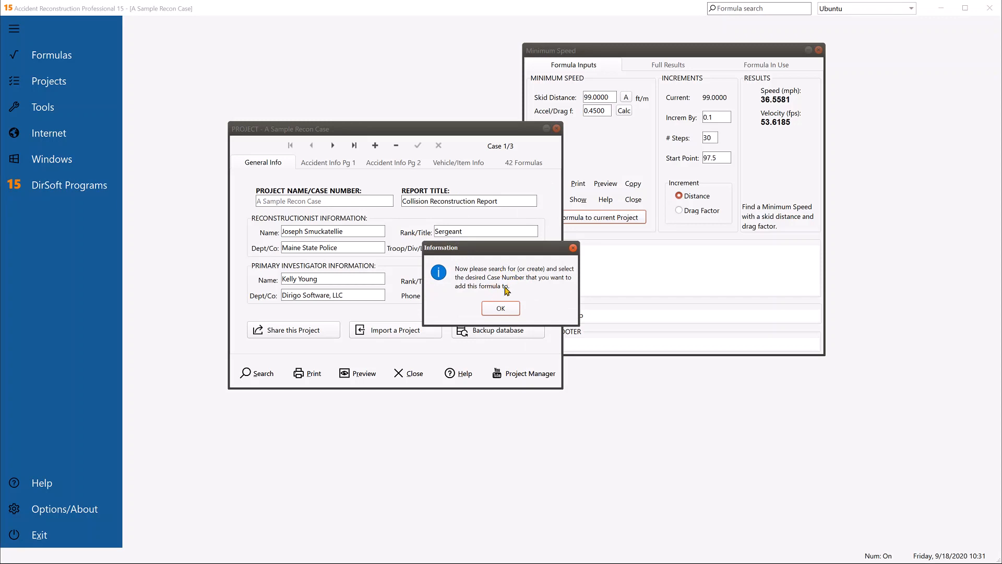
{"action": "left_click", "coordinate": [502, 309]}
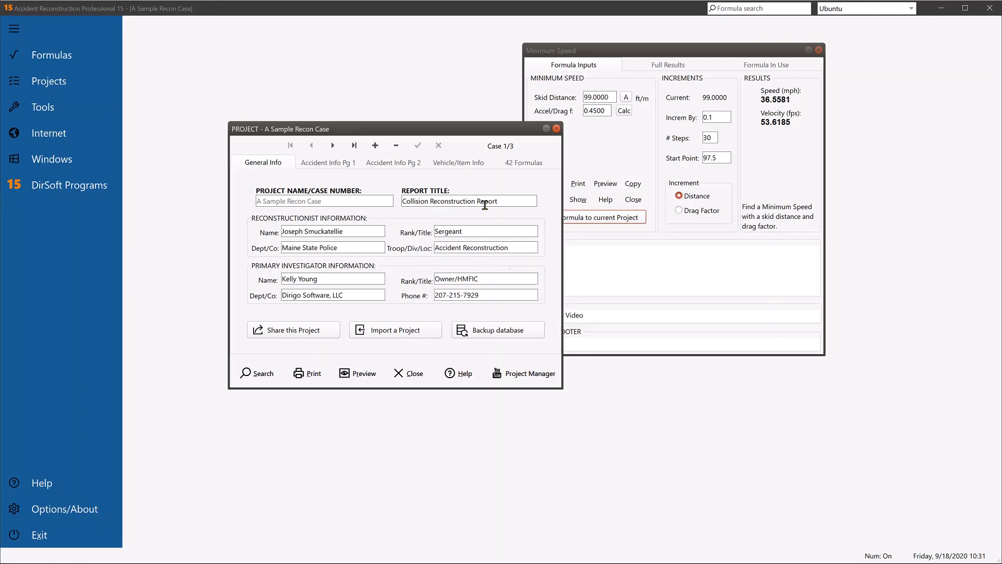
{"action": "left_click_drag", "start_coordinate": [404, 124], "coordinate": [332, 58]}
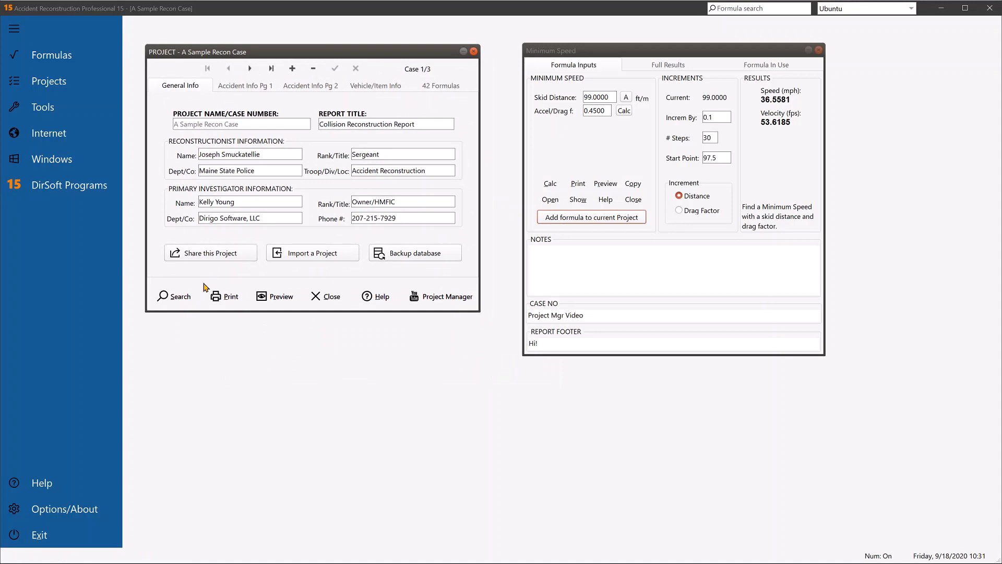
{"action": "left_click", "coordinate": [175, 296]}
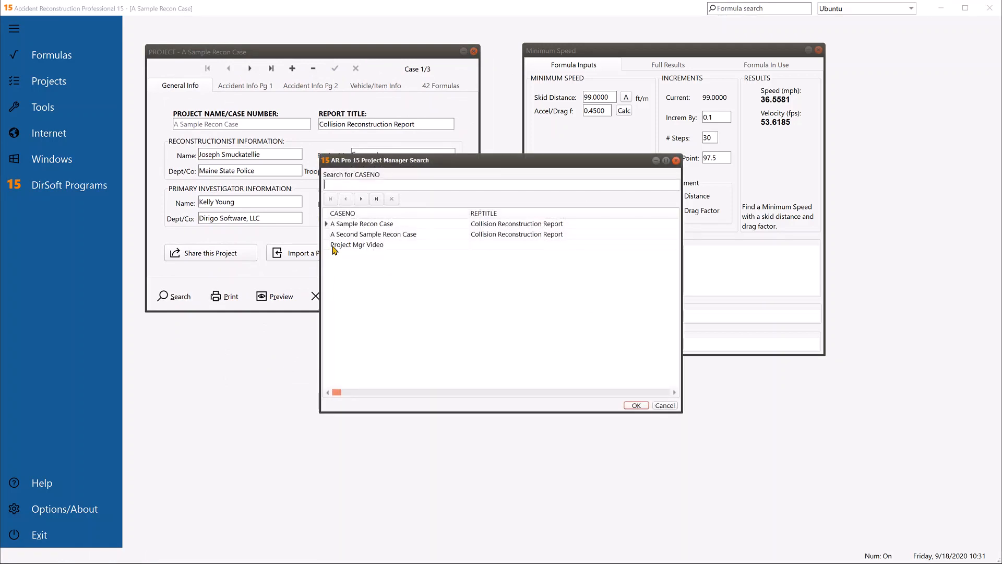
{"action": "double_click", "coordinate": [334, 245]}
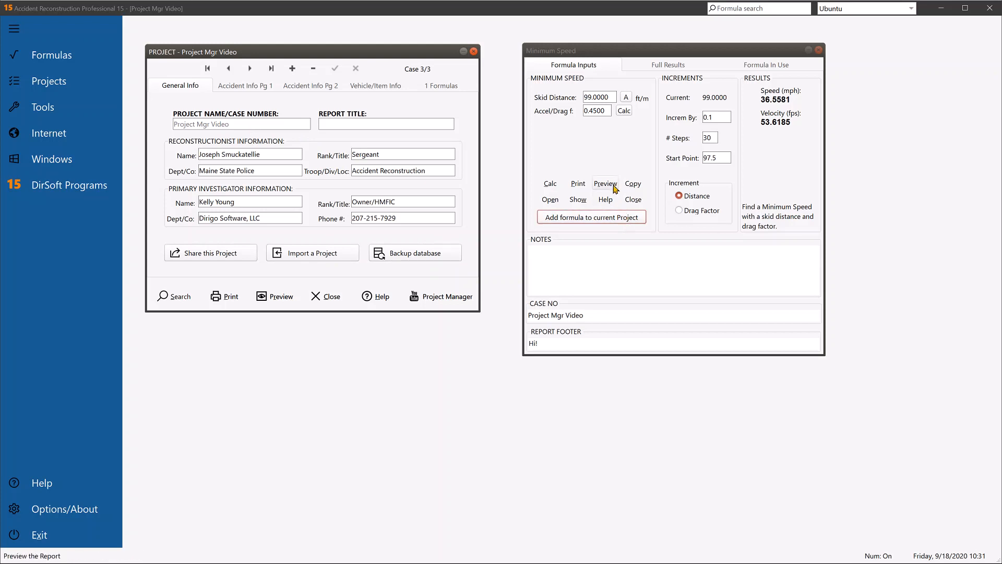
Step: Preview the Project Manager report for the Project Mgr Video case and close the preview
{"action": "left_click", "coordinate": [274, 298]}
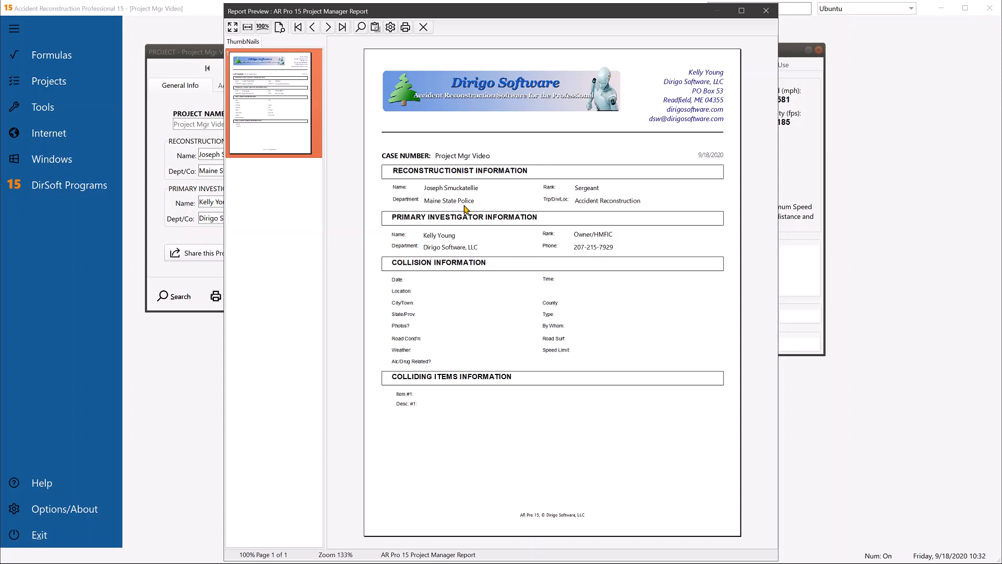
{"action": "left_click", "coordinate": [423, 32]}
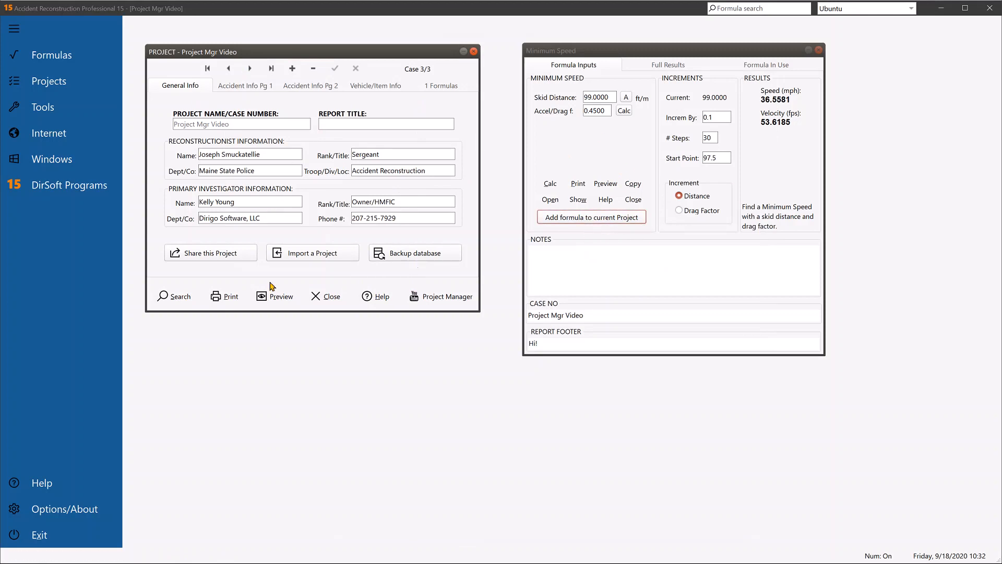
Step: Try to print the project report and all its formula reports with Microsoft Print to PDF, and close the additional Minimum Speed formula
{"action": "left_click", "coordinate": [234, 299]}
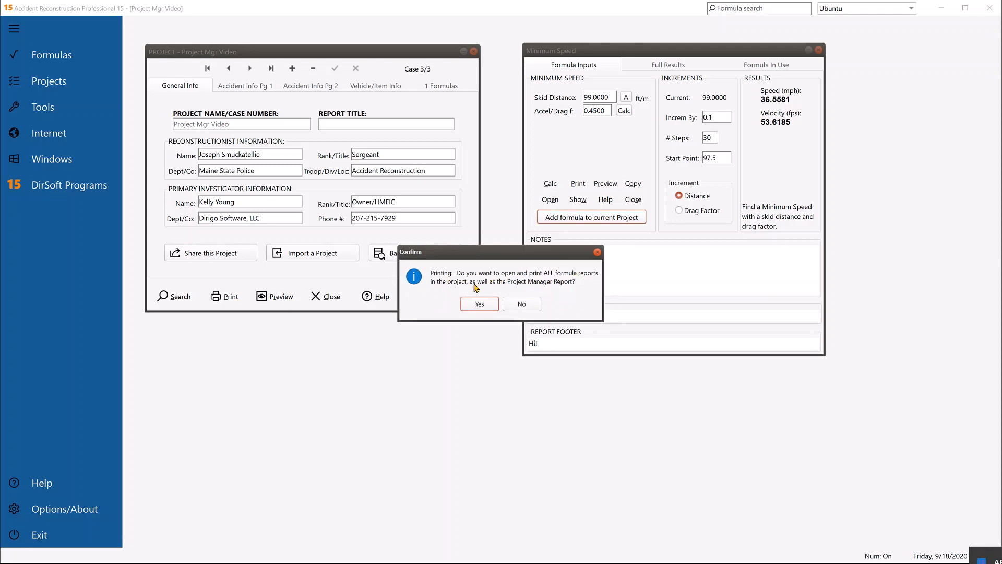
{"action": "left_click", "coordinate": [480, 306]}
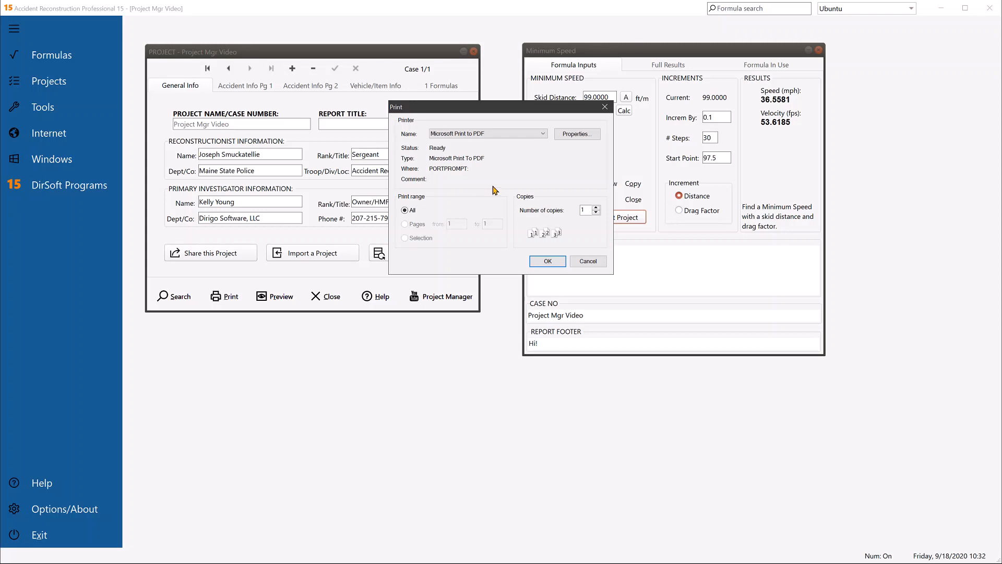
{"action": "left_click", "coordinate": [545, 262]}
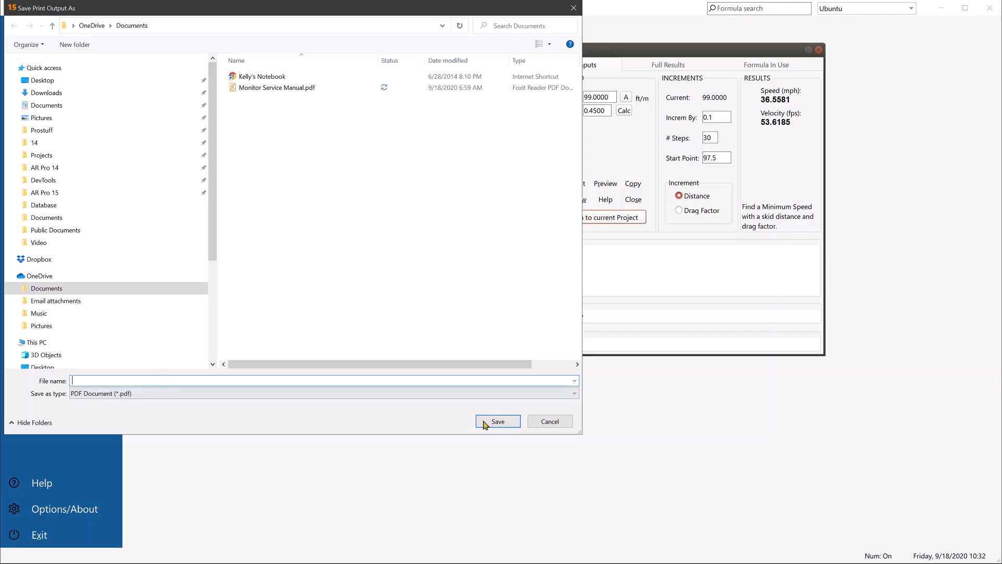
{"action": "left_click", "coordinate": [547, 422]}
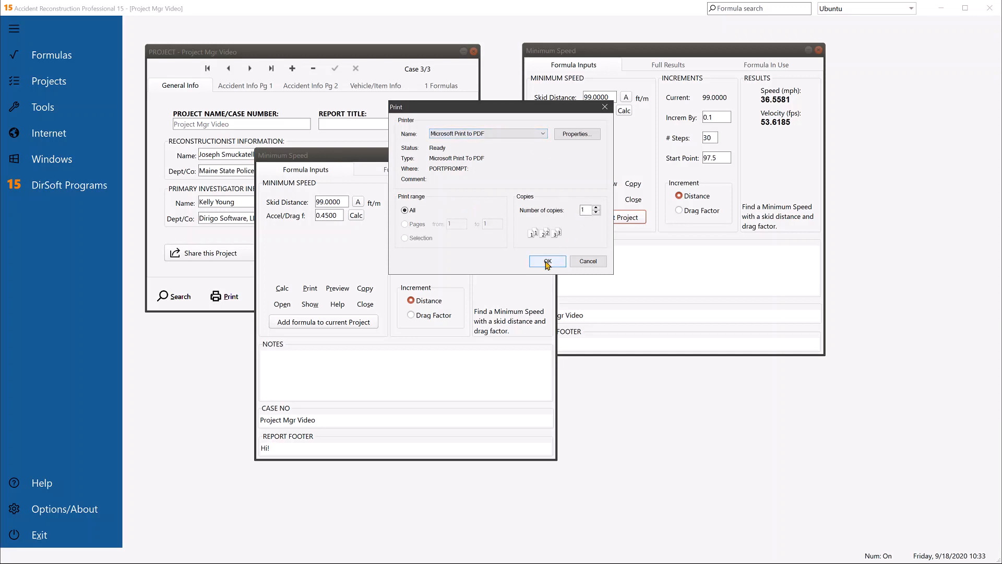
{"action": "left_click", "coordinate": [586, 261]}
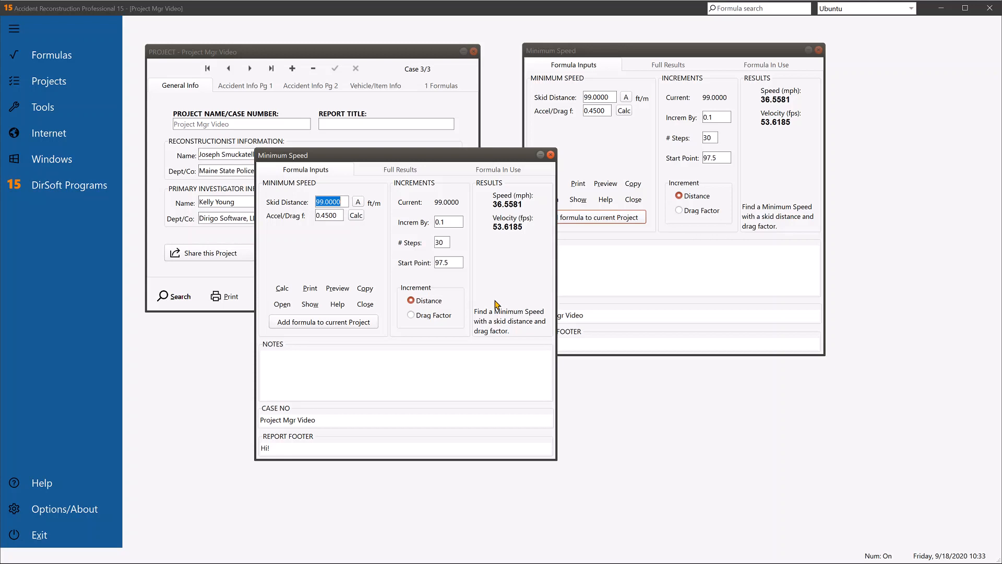
{"action": "left_click", "coordinate": [451, 365]}
{"action": "left_click", "coordinate": [366, 304]}
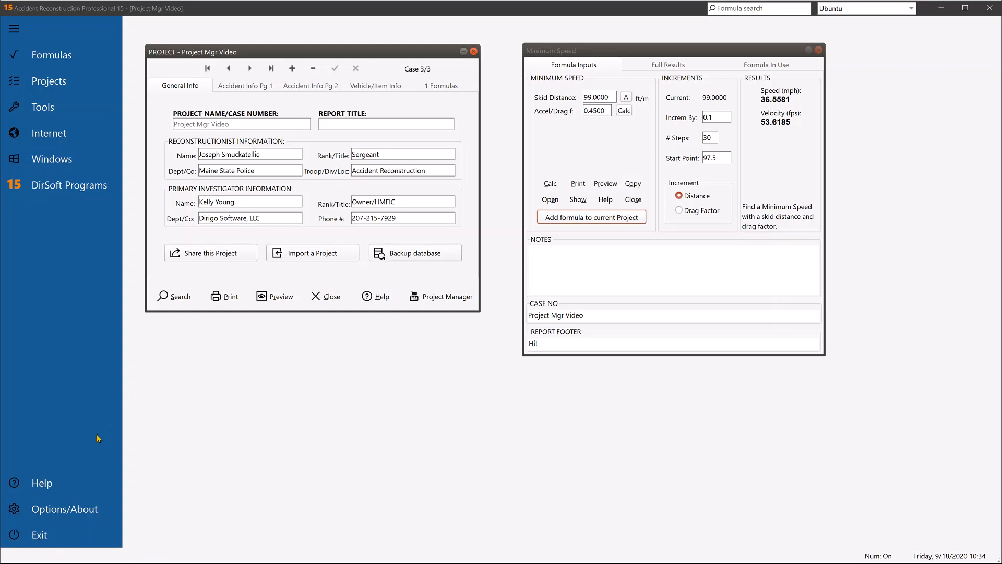
Step: Set the backup folder for the Project Manager database to the OneDrive Documents folder in the program options
{"action": "left_click", "coordinate": [81, 506]}
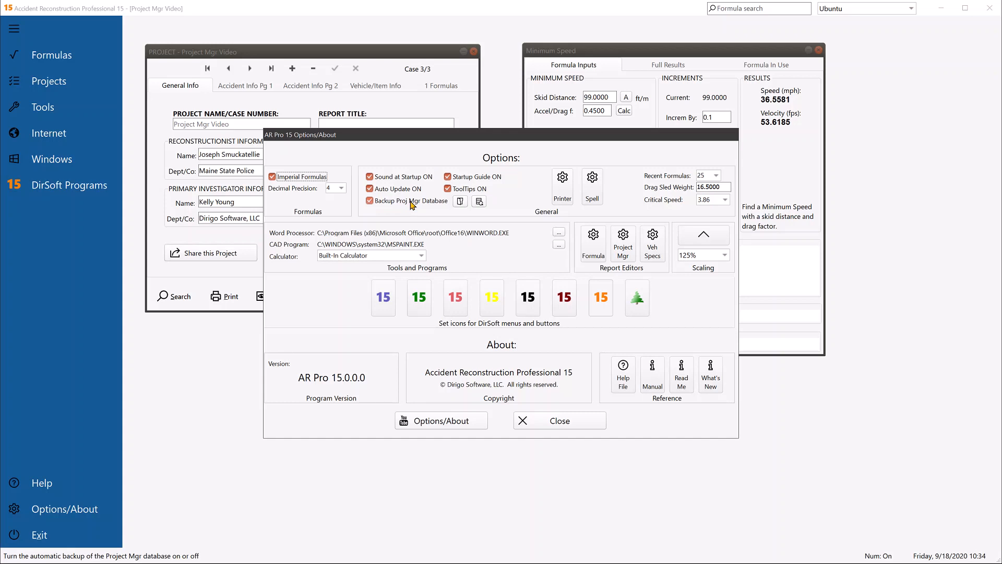
{"action": "left_click", "coordinate": [460, 201]}
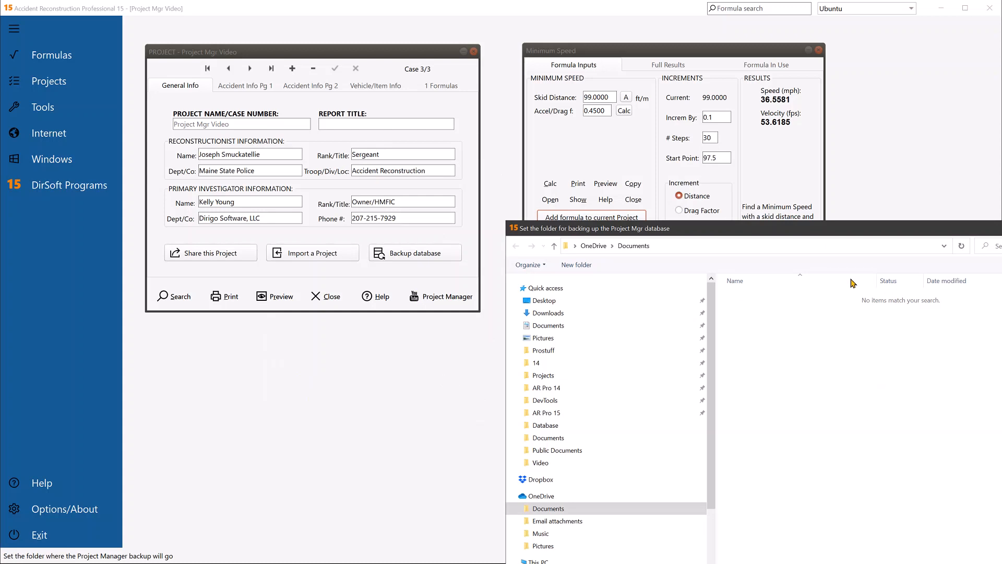
{"action": "left_click_drag", "start_coordinate": [830, 234], "coordinate": [507, 47]}
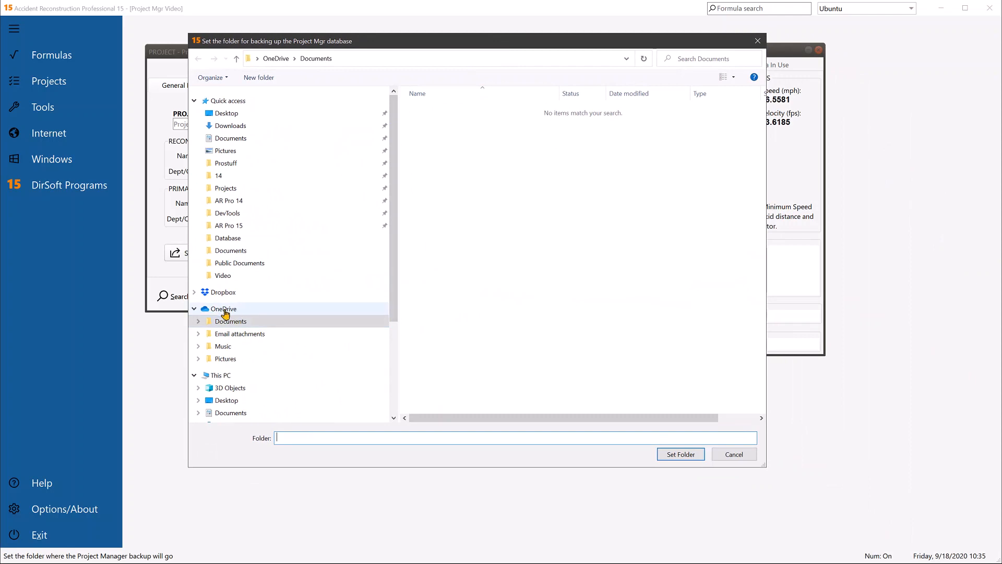
{"action": "left_click", "coordinate": [233, 327]}
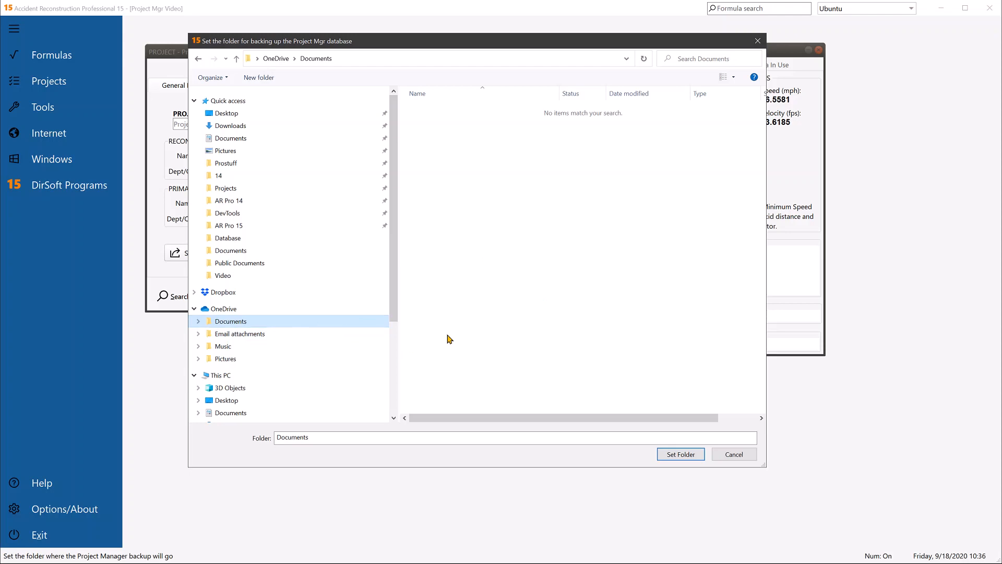
{"action": "left_click", "coordinate": [670, 456]}
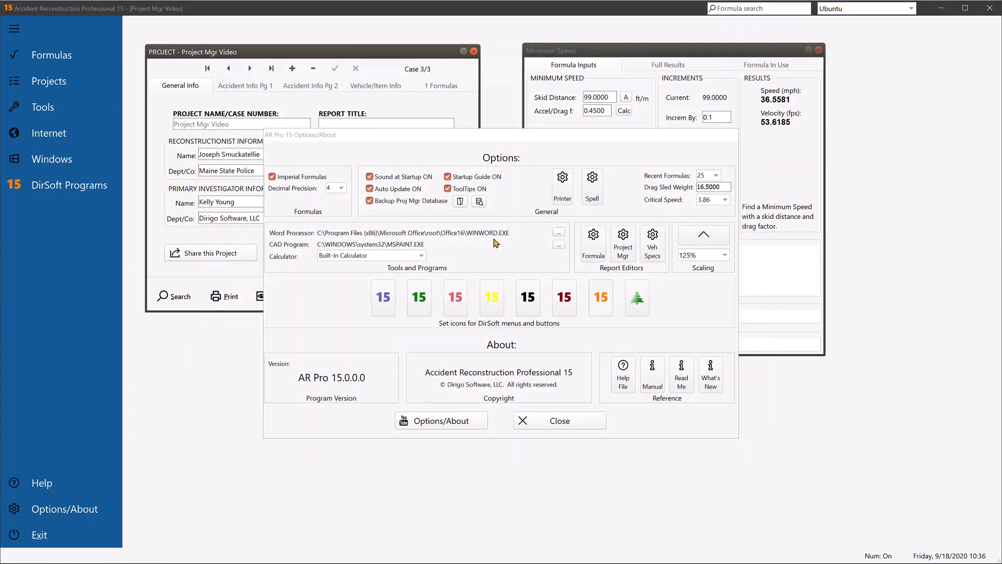
Step: Back up the Project Manager database immediately and close the program options
{"action": "left_click", "coordinate": [479, 205]}
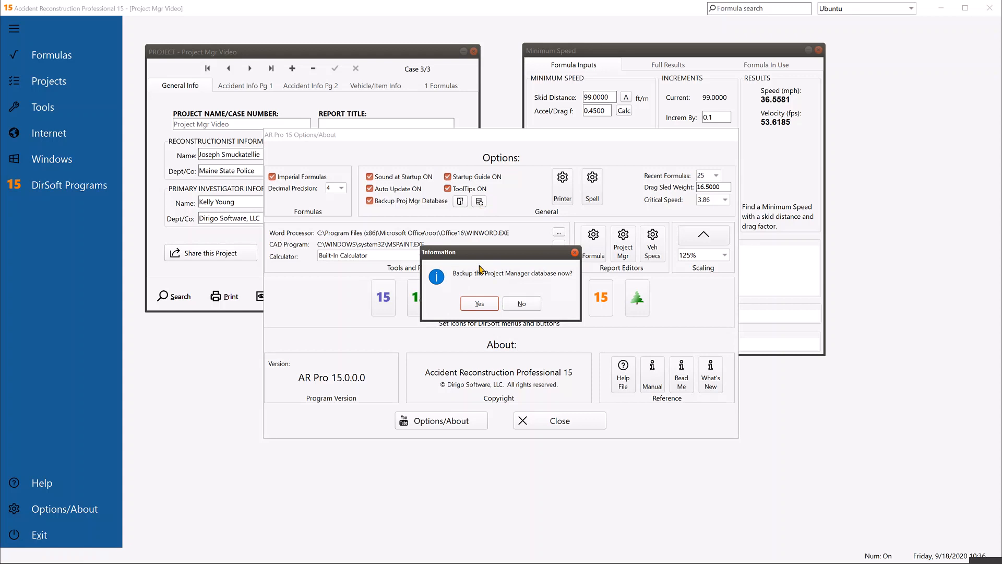
{"action": "left_click", "coordinate": [475, 303]}
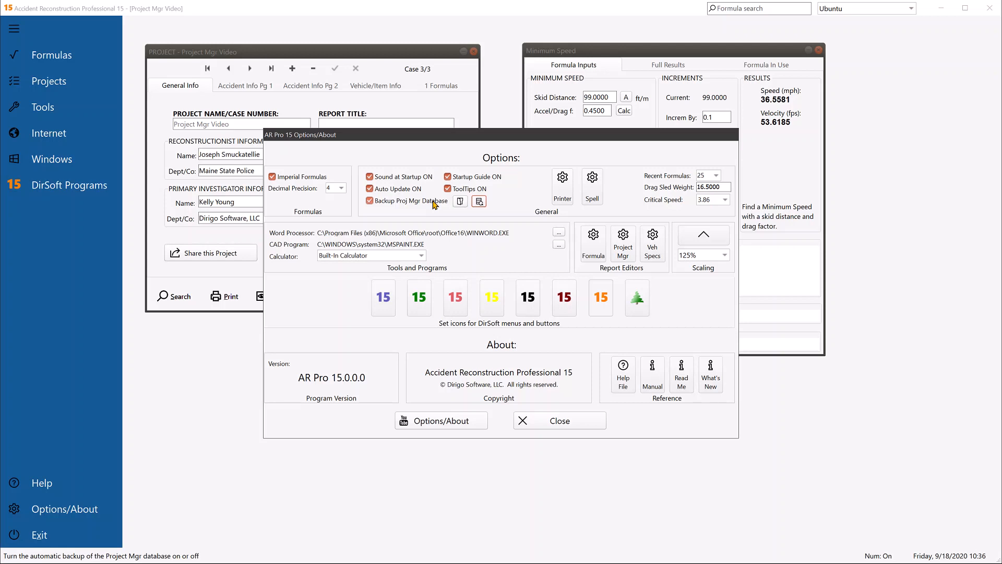
{"action": "left_click", "coordinate": [557, 422]}
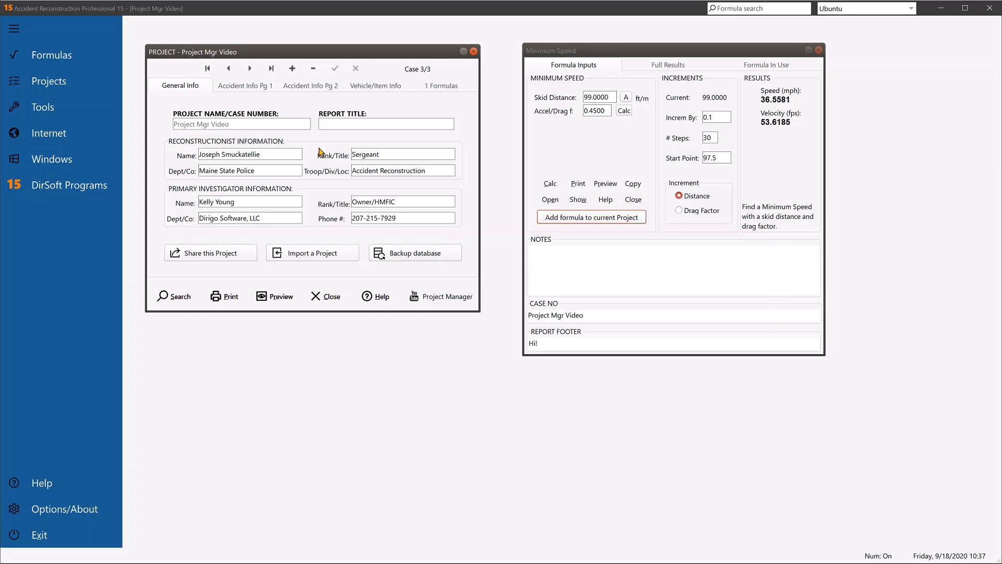
{"action": "left_click", "coordinate": [104, 111]}
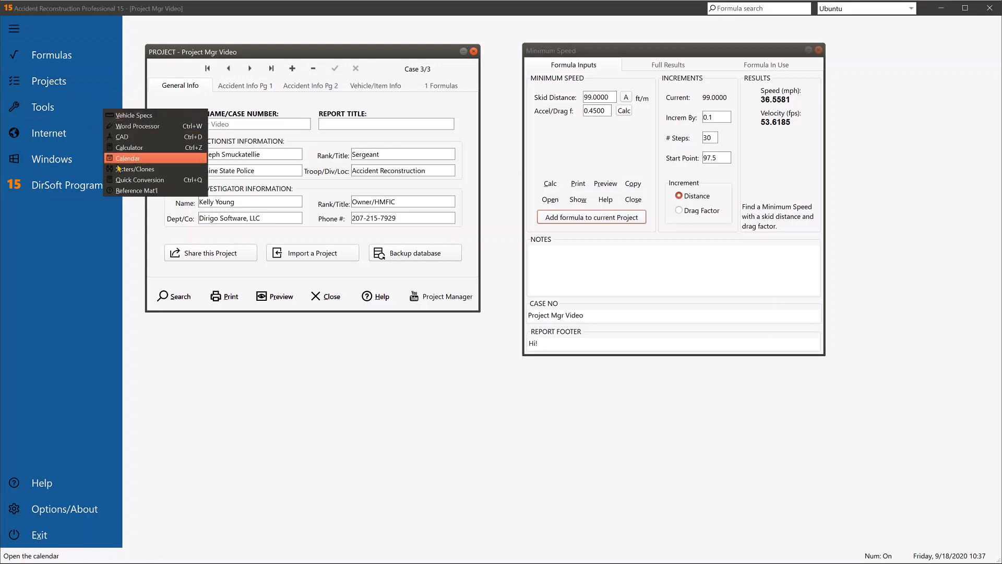
{"action": "left_click", "coordinate": [224, 418]}
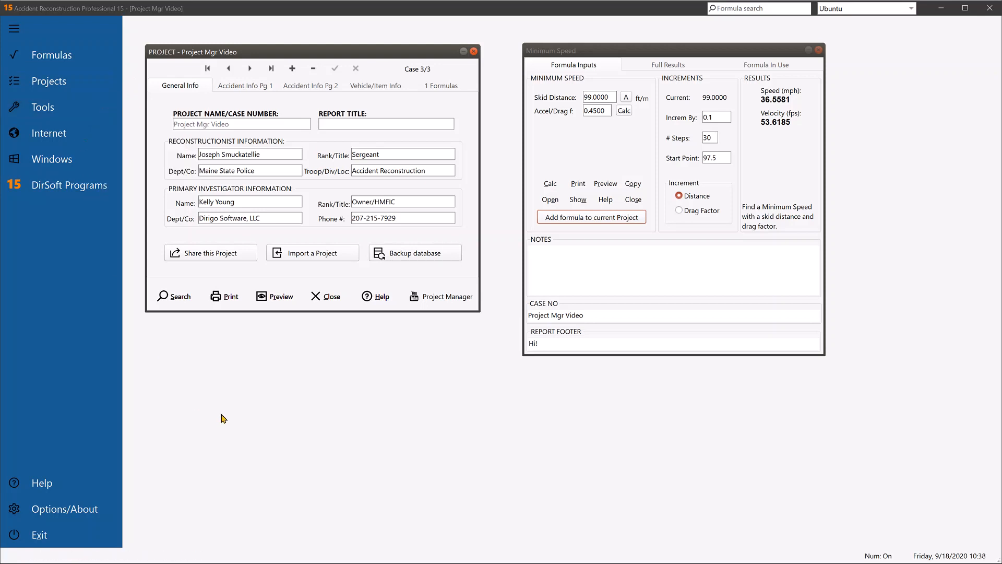